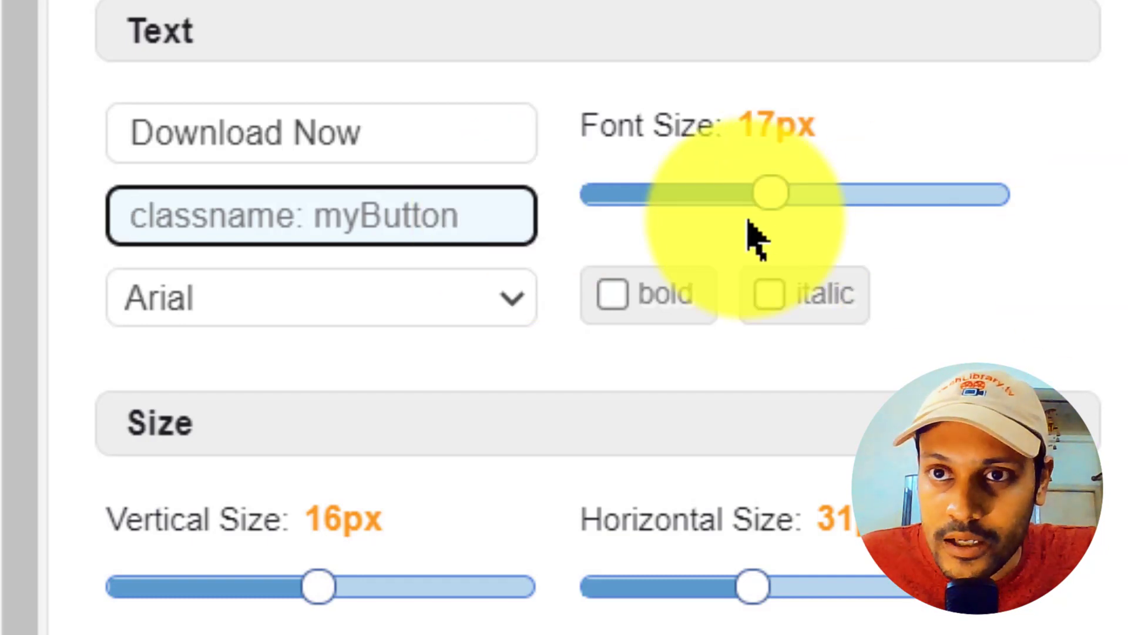
- Set the Download Now button's font size to 21px, vertical size to 16px and horizontal size to 47px
{"action": "left_click_drag", "start_coordinate": [779, 205], "coordinate": [888, 221]}
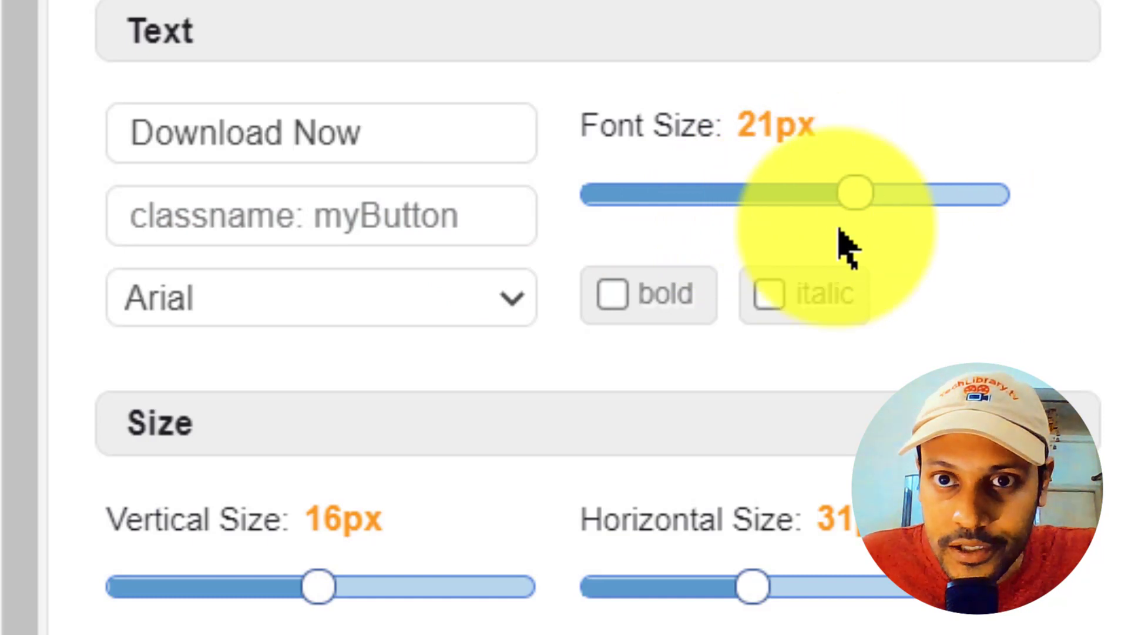
{"action": "left_click_drag", "start_coordinate": [317, 586], "coordinate": [235, 594]}
{"action": "left_click_drag", "start_coordinate": [235, 517], "coordinate": [325, 519]}
{"action": "left_click_drag", "start_coordinate": [756, 238], "coordinate": [846, 241]}
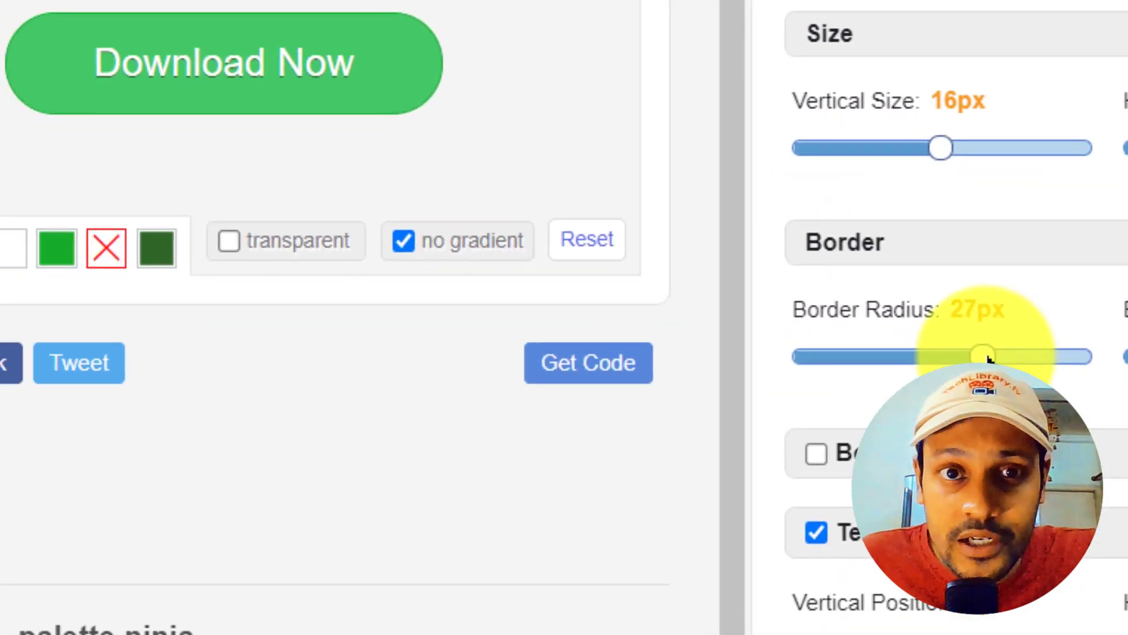
- Set the button's border radius to 28px and its border size to 1px
{"action": "mouse_move", "coordinate": [987, 357]}
{"action": "left_mouse_down"}
{"action": "mouse_move", "coordinate": [758, 346]}
{"action": "mouse_move", "coordinate": [1001, 354]}
{"action": "left_mouse_up"}
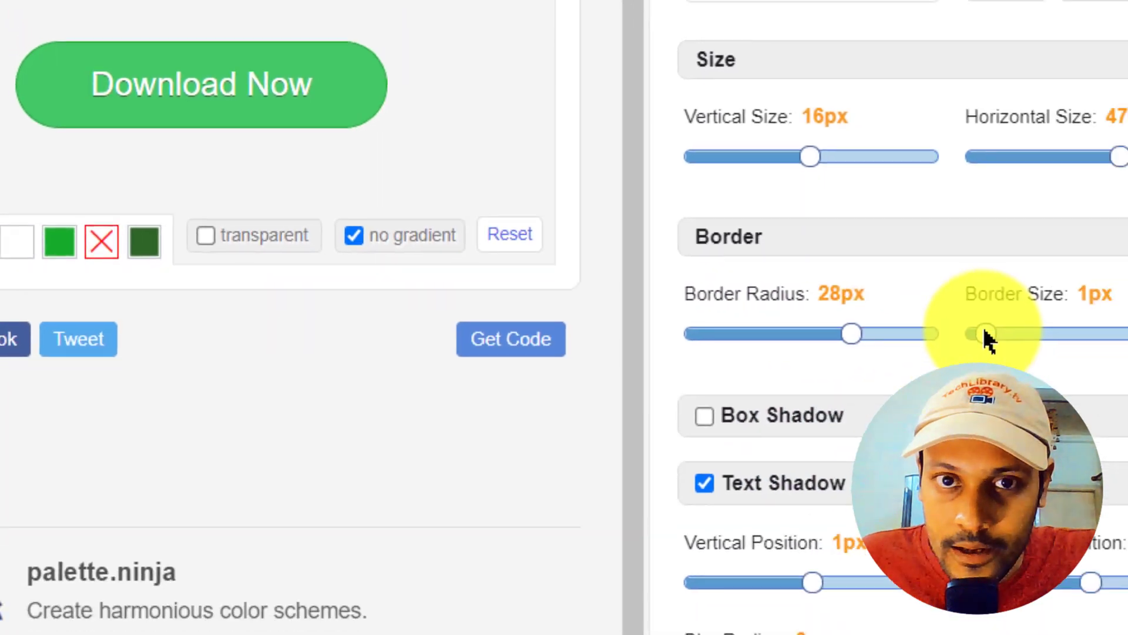
{"action": "left_click_drag", "start_coordinate": [1125, 356], "coordinate": [1127, 359]}
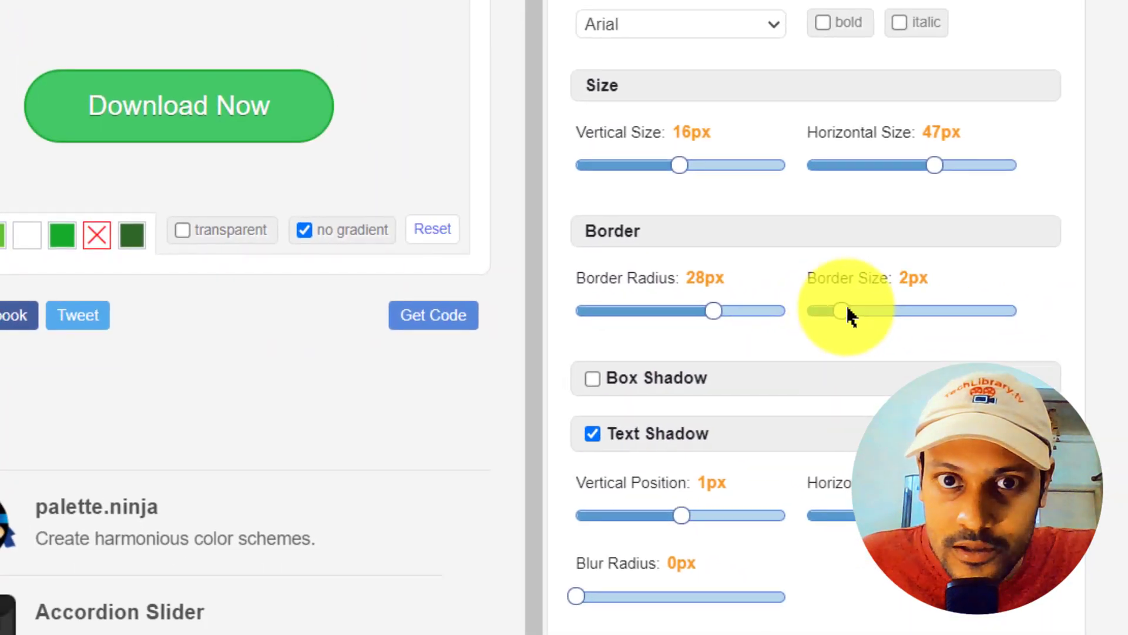
{"action": "left_click_drag", "start_coordinate": [881, 309], "coordinate": [813, 304]}
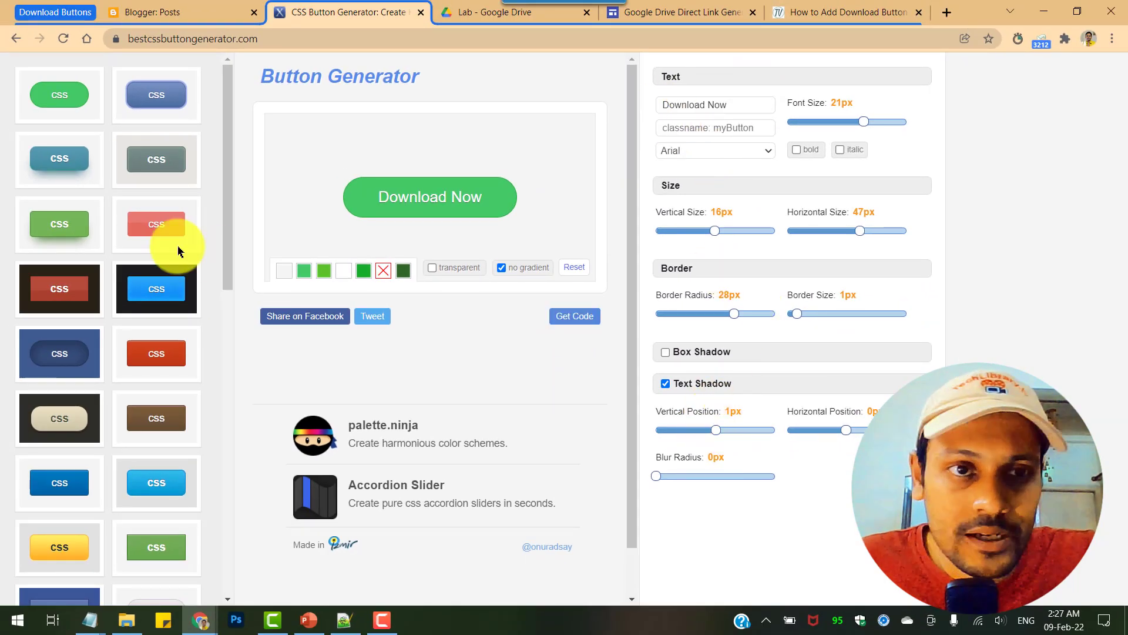
- Generate the button's code with prefixes enabled and copy its HTML link line
{"action": "scroll", "coordinate": [113, 221], "scroll_direction": "down", "scroll_amount": 10}
{"action": "scroll", "coordinate": [113, 221], "scroll_direction": "up", "scroll_amount": 10}
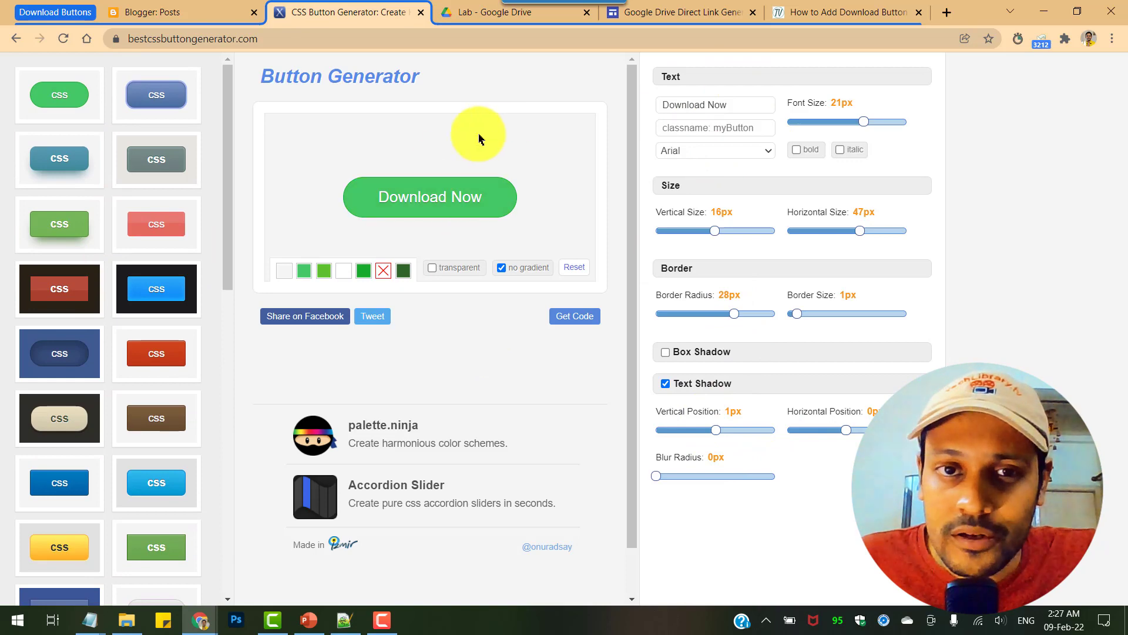
{"action": "left_click", "coordinate": [572, 321]}
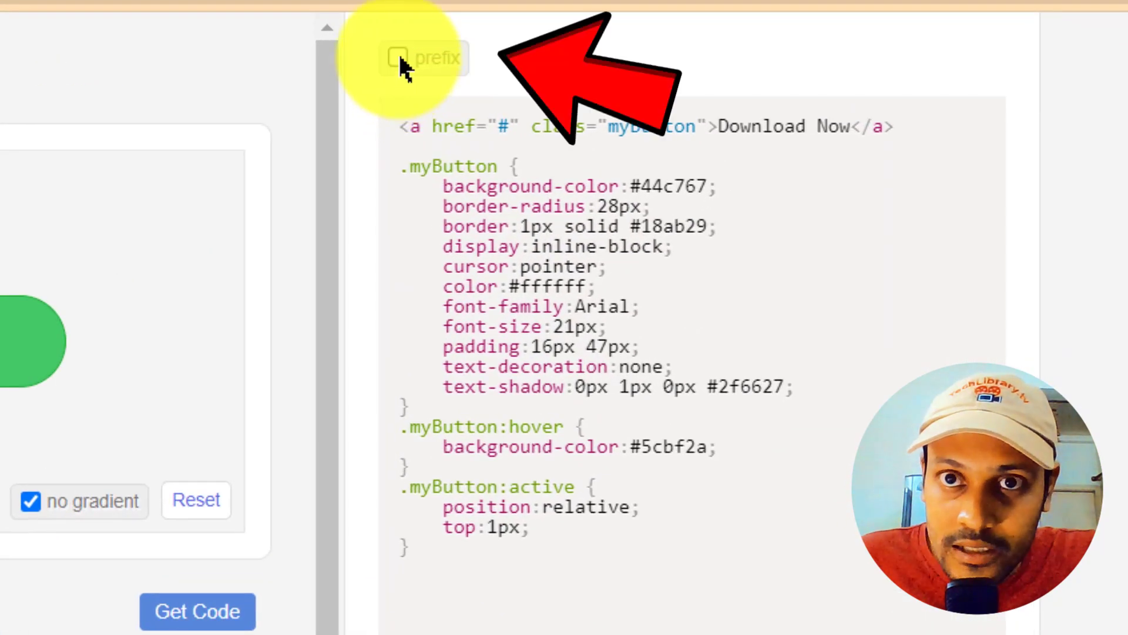
{"action": "left_click", "coordinate": [664, 73]}
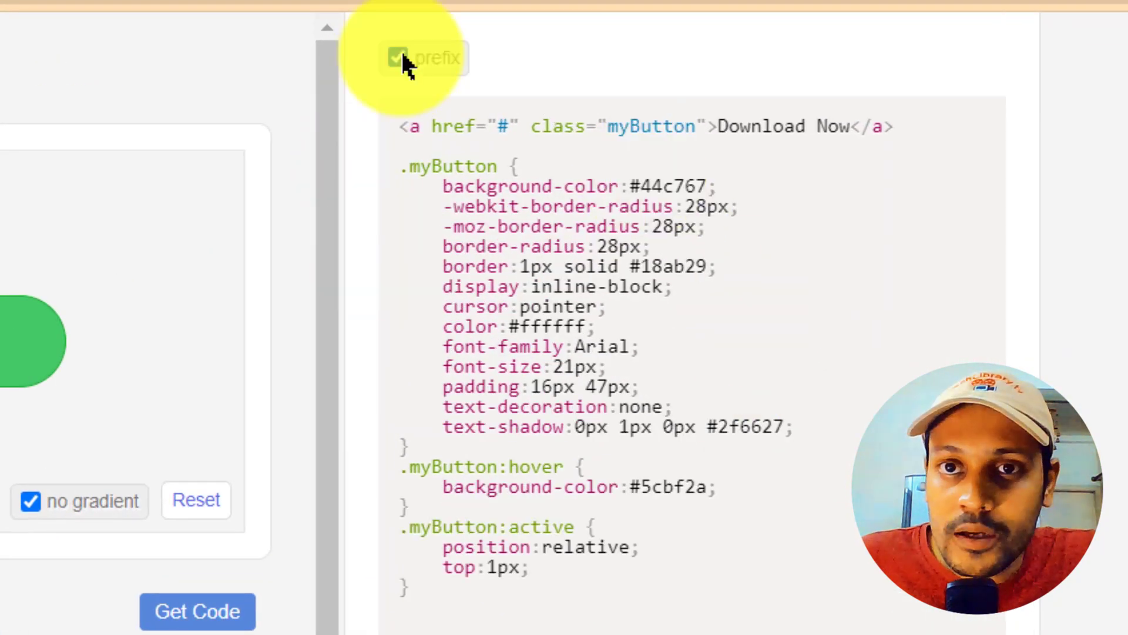
{"action": "left_click_drag", "start_coordinate": [914, 135], "coordinate": [396, 115]}
{"action": "key", "text": "ctrl+c"}
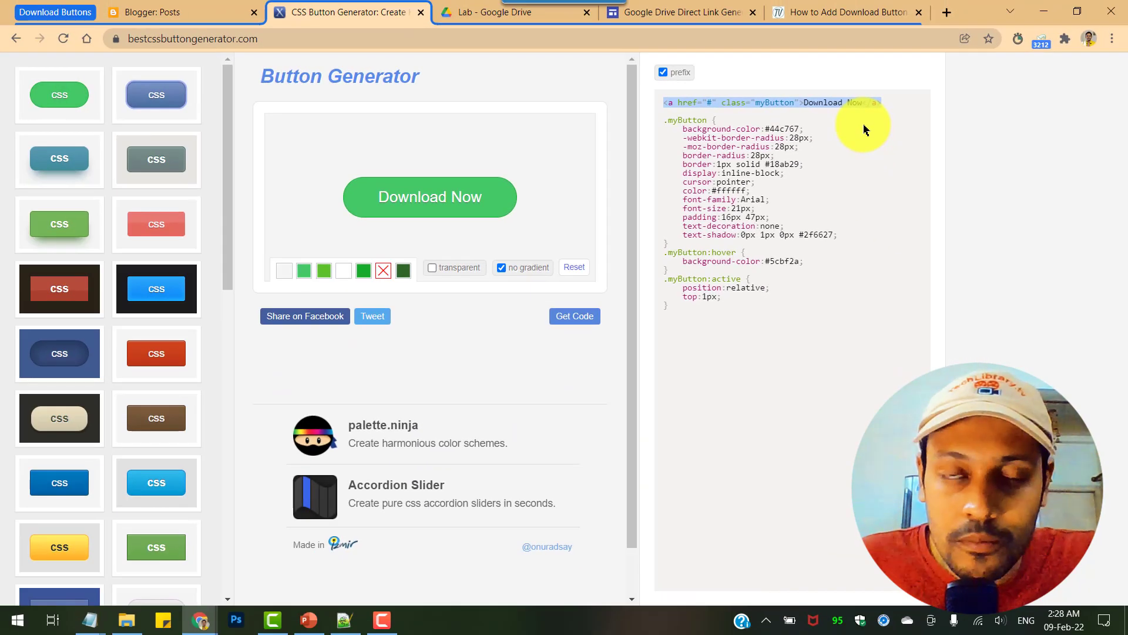
- Open the existing post in Blogger in HTML view and replace its content with the copied button link code
{"action": "left_click", "coordinate": [177, 12]}
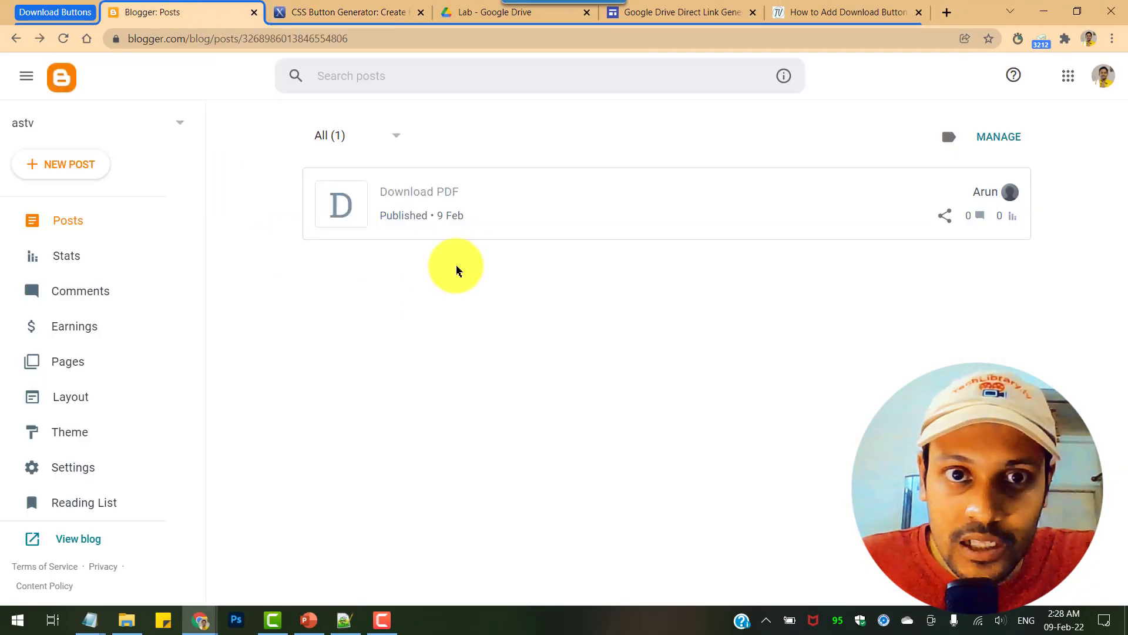
{"action": "left_click", "coordinate": [536, 189]}
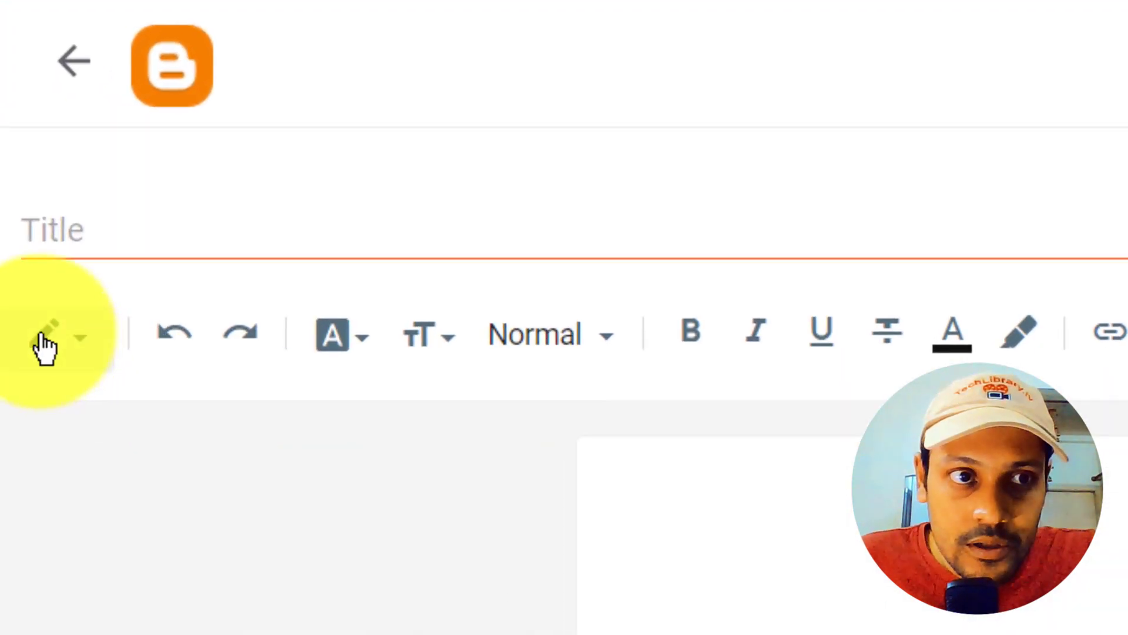
{"action": "left_click", "coordinate": [46, 345]}
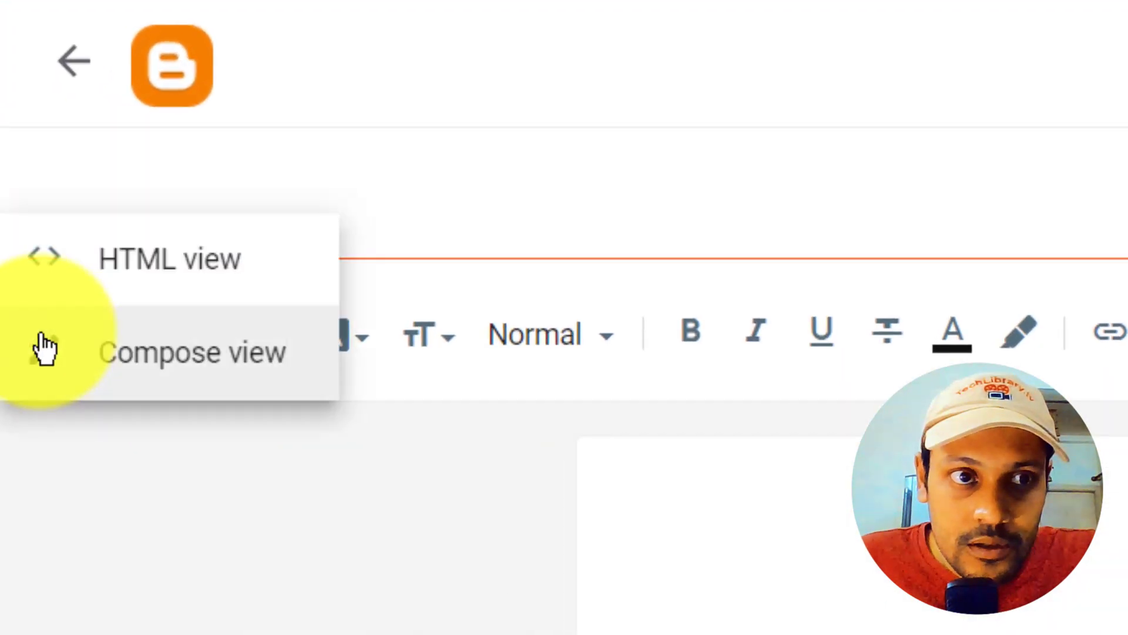
{"action": "left_click", "coordinate": [159, 276]}
{"action": "key", "text": "ctrl+a"}
{"action": "key", "text": "ctrl+v"}
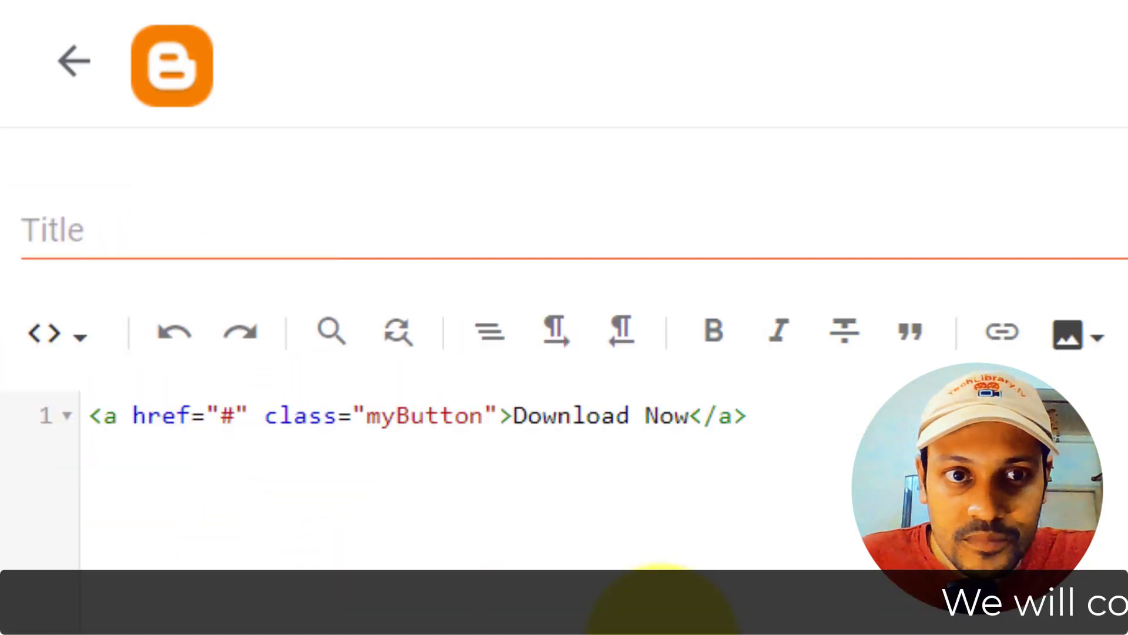
- Return to the CSS Button Generator and copy all the .myButton rules, including hover and active
{"action": "left_click", "coordinate": [345, 8]}
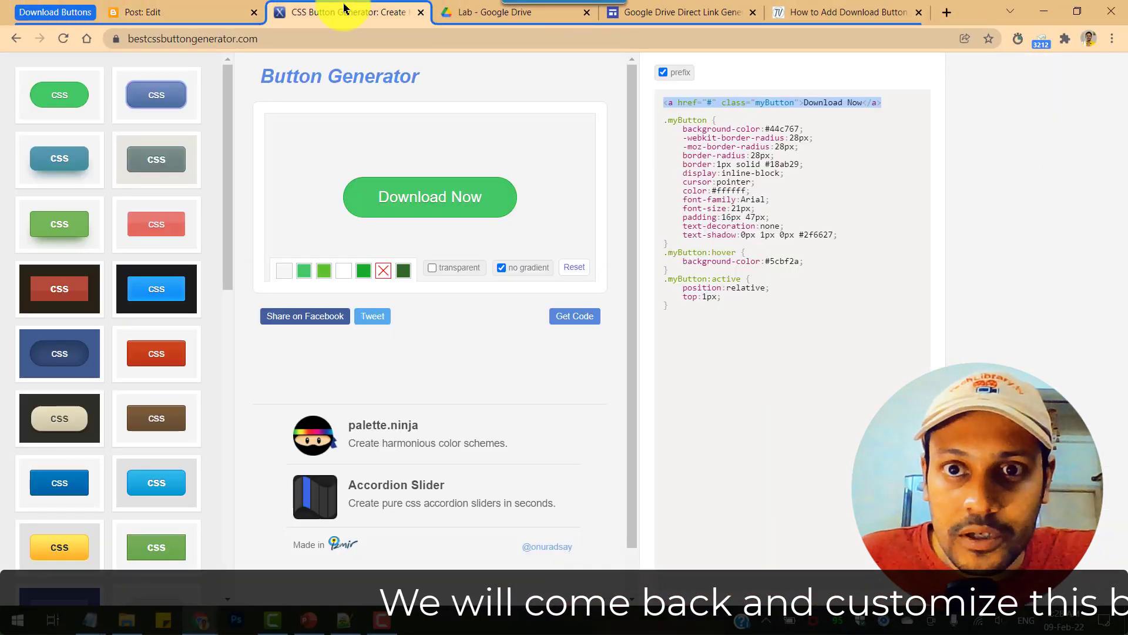
{"action": "left_click_drag", "start_coordinate": [664, 119], "coordinate": [704, 311]}
{"action": "left_click", "coordinate": [688, 293]}
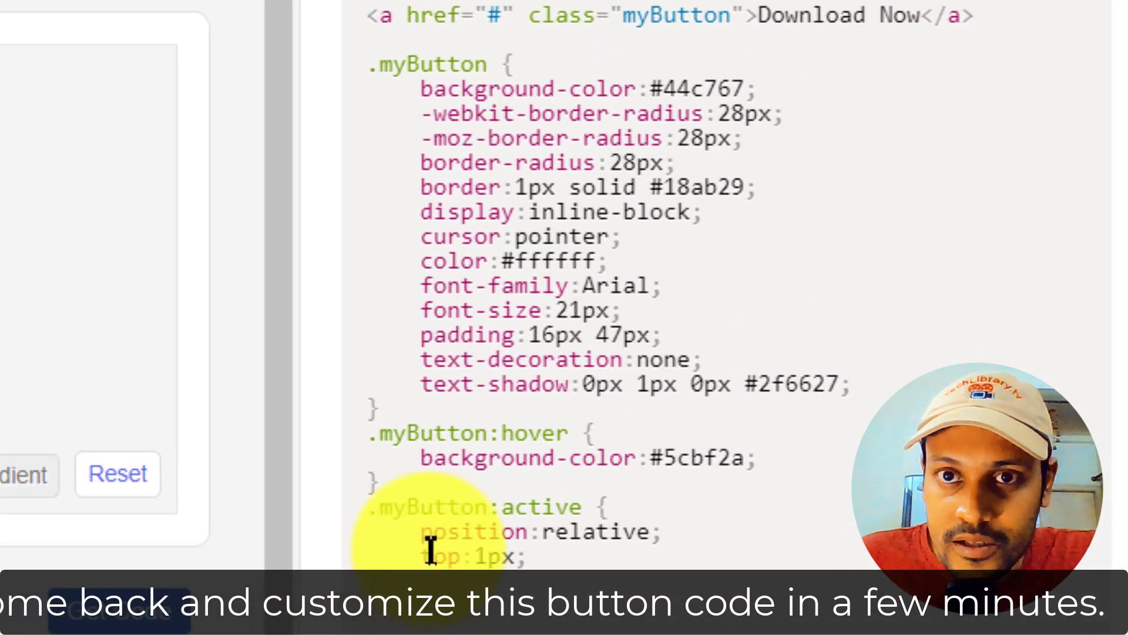
{"action": "left_click_drag", "start_coordinate": [431, 551], "coordinate": [360, 88]}
{"action": "key", "text": "ctrl+c"}
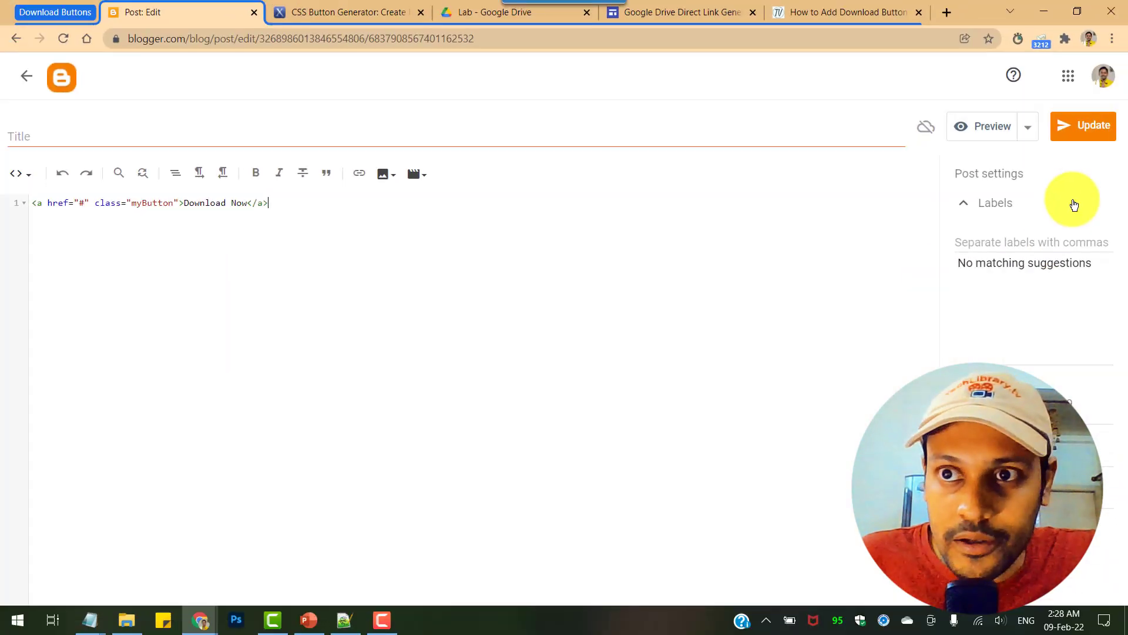
- Switch to Blogger, update the published post with the button link and return to the post list
{"action": "left_click", "coordinate": [1022, 134]}
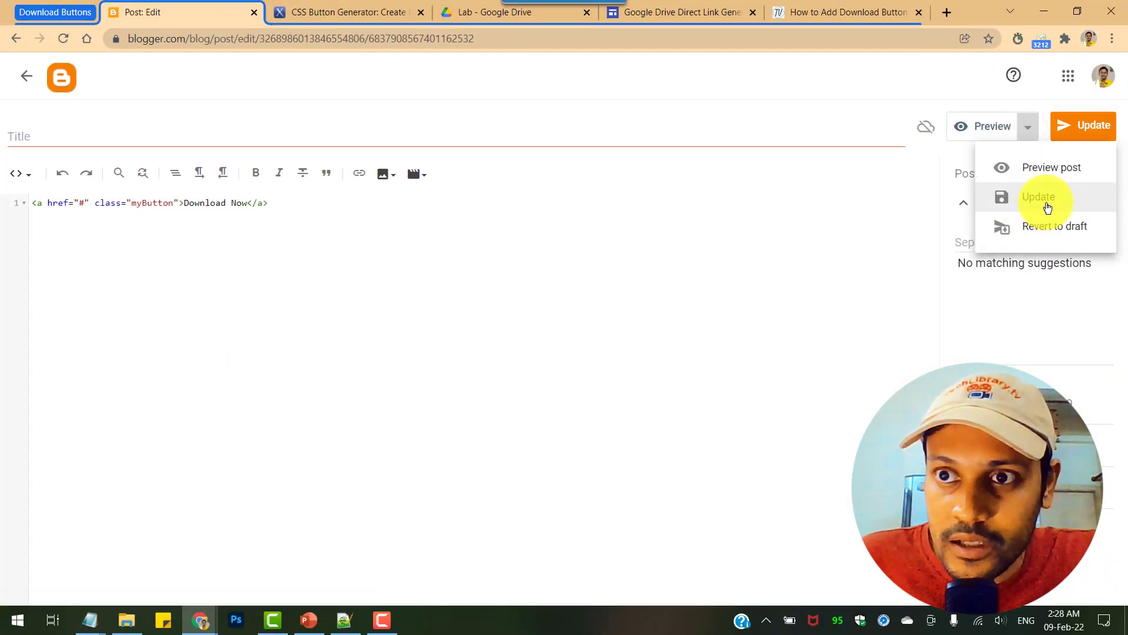
{"action": "left_click", "coordinate": [1050, 203]}
{"action": "left_click", "coordinate": [26, 77]}
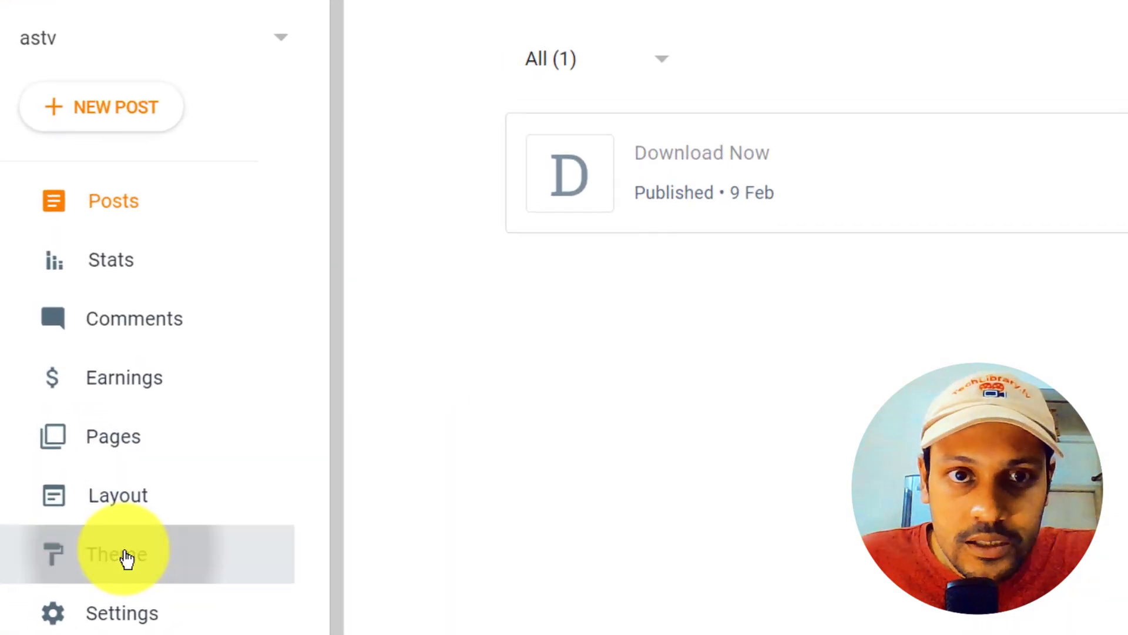
- Open the Essential Light theme for customisation and choose Add CSS in its advanced settings
{"action": "left_click", "coordinate": [127, 559]}
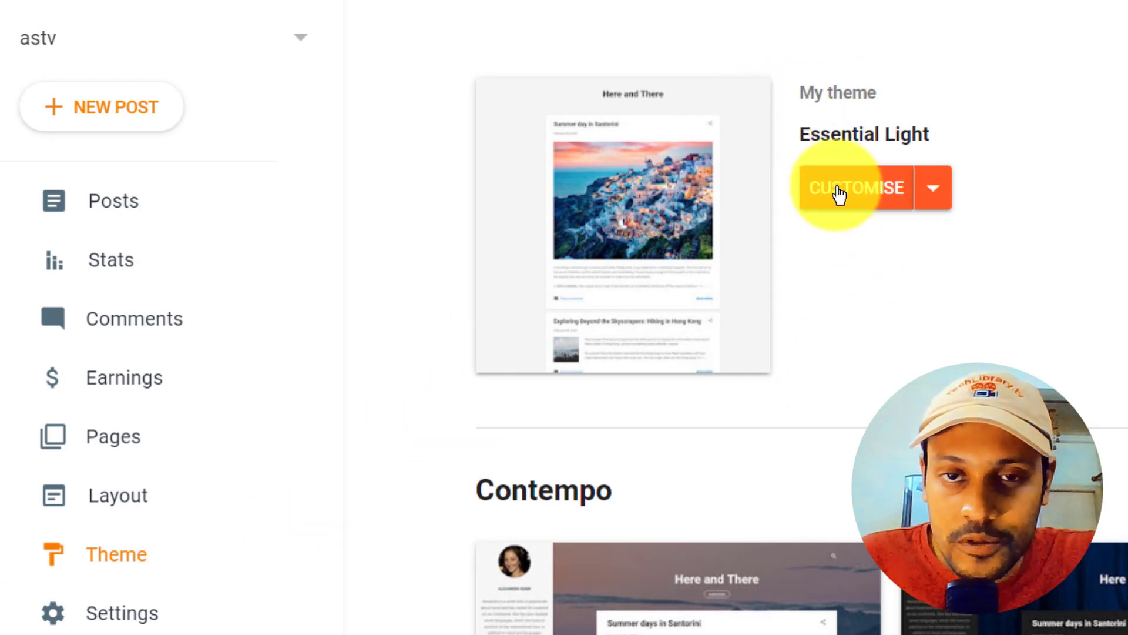
{"action": "left_click", "coordinate": [839, 193]}
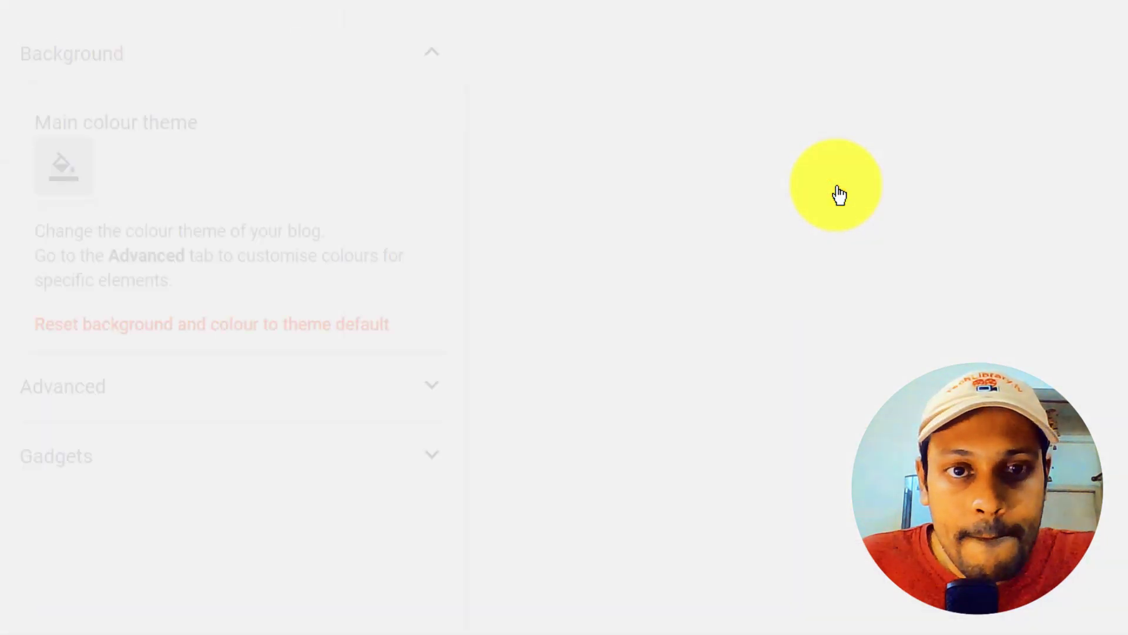
{"action": "scroll", "coordinate": [341, 309], "scroll_direction": "down", "scroll_amount": 3}
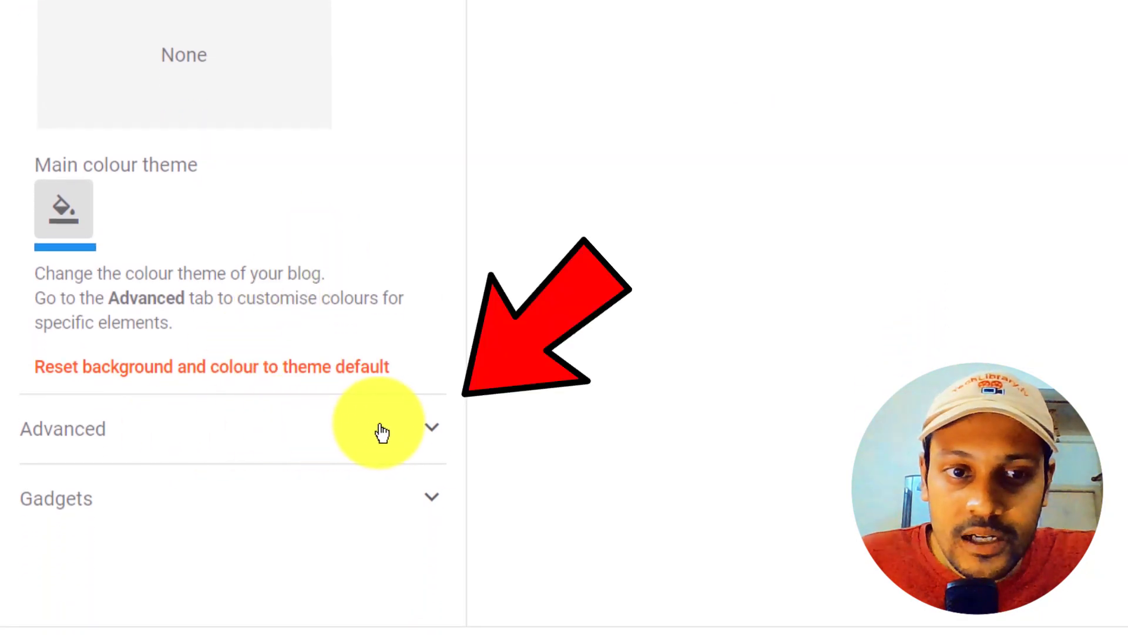
{"action": "left_click", "coordinate": [391, 433]}
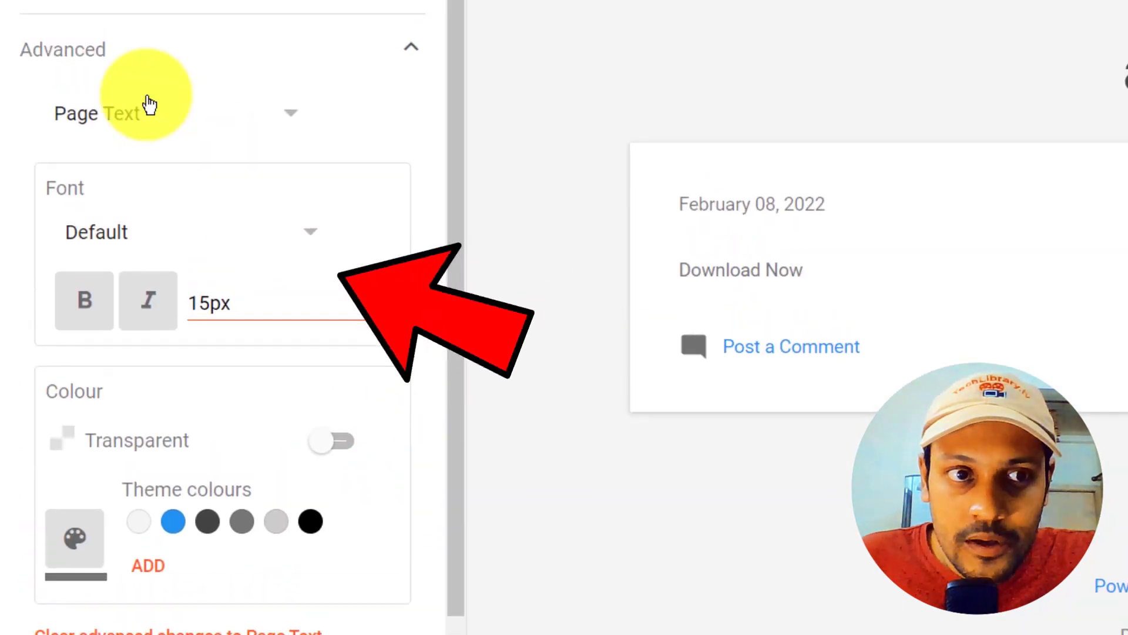
{"action": "left_click", "coordinate": [288, 256]}
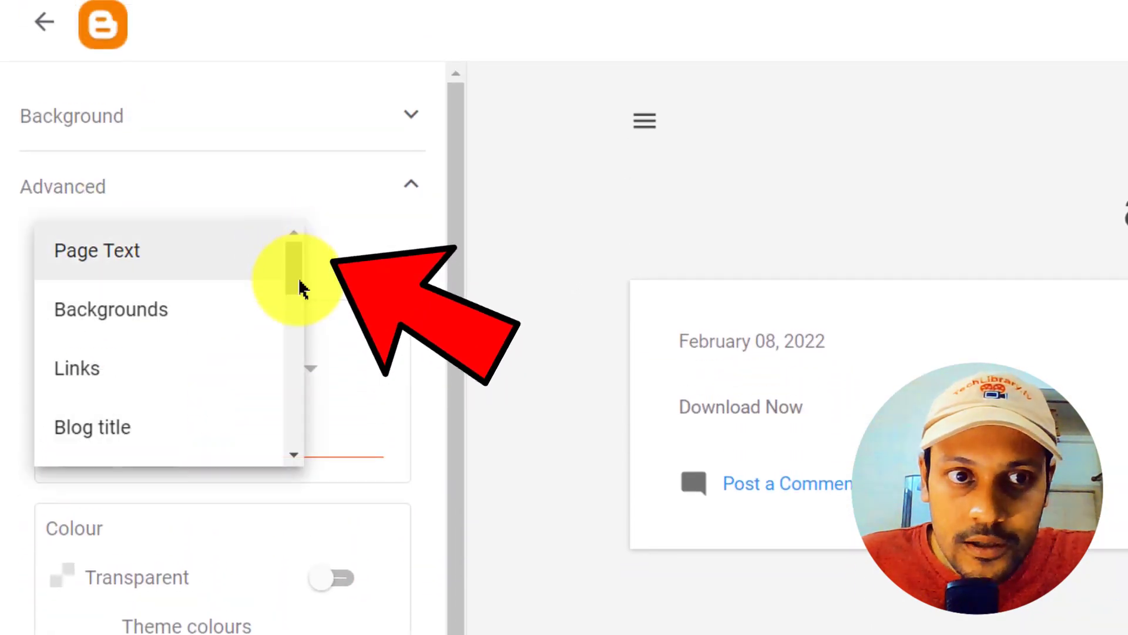
{"action": "left_click_drag", "start_coordinate": [298, 277], "coordinate": [294, 459]}
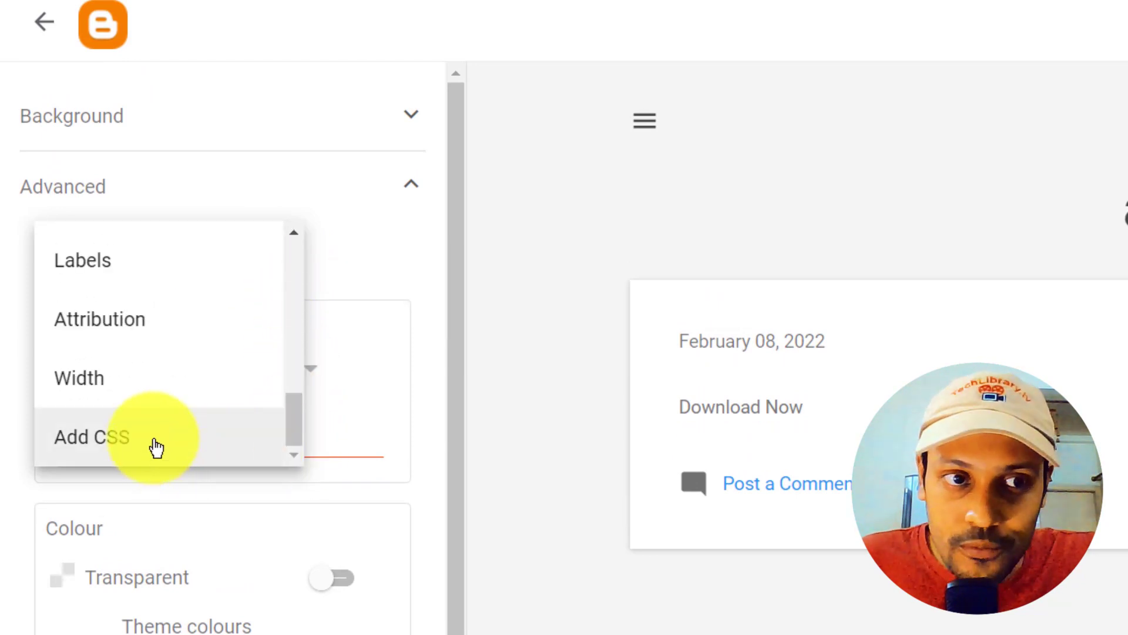
{"action": "left_click", "coordinate": [156, 446]}
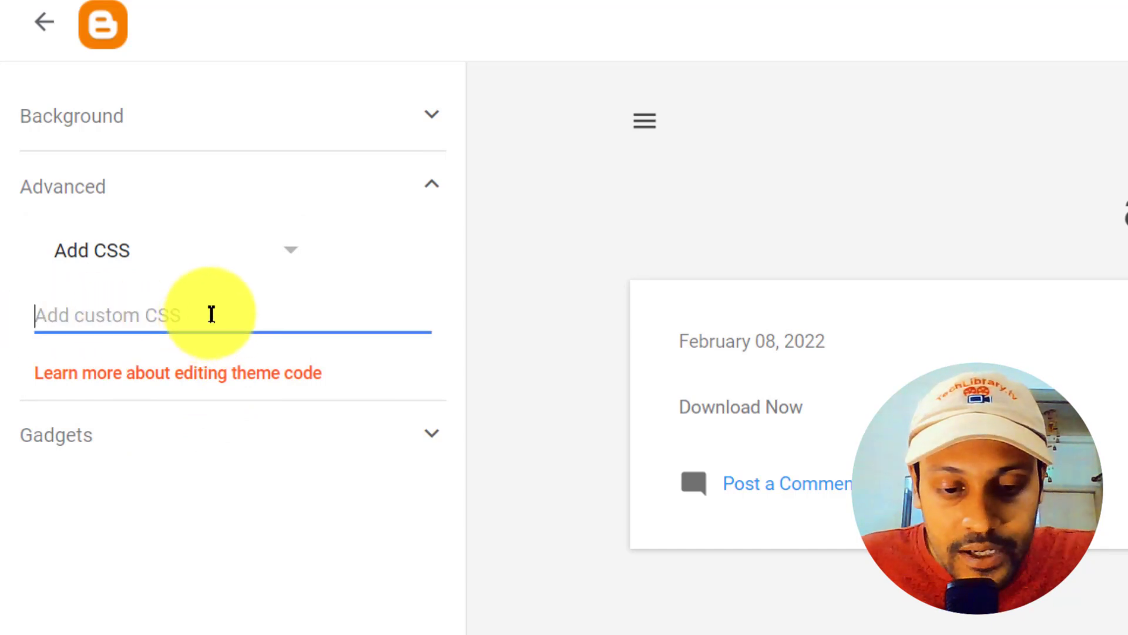
- Paste the copied .myButton rules as the theme's custom CSS and save the theme changes
{"action": "key", "text": "ctrl+v"}
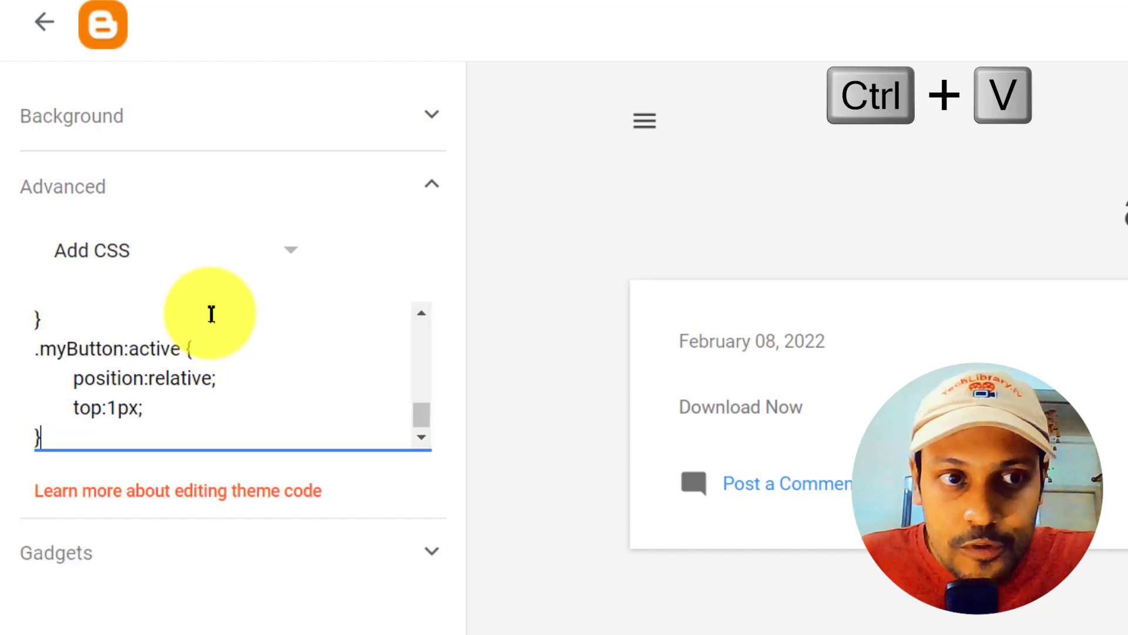
{"action": "left_click", "coordinate": [447, 13]}
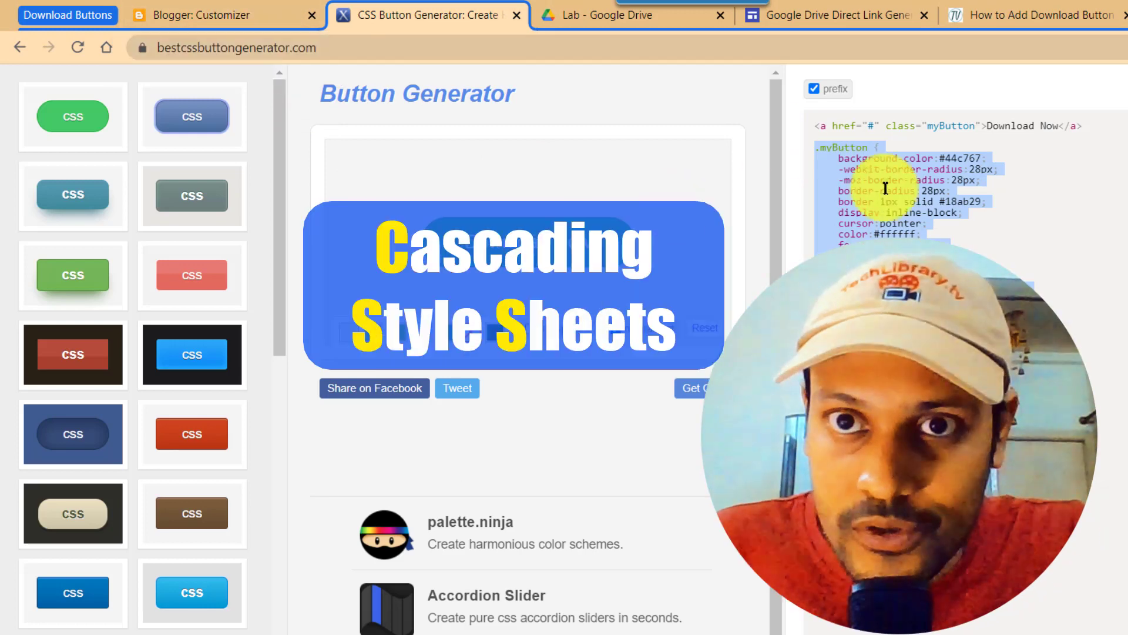
{"action": "left_click", "coordinate": [227, 13]}
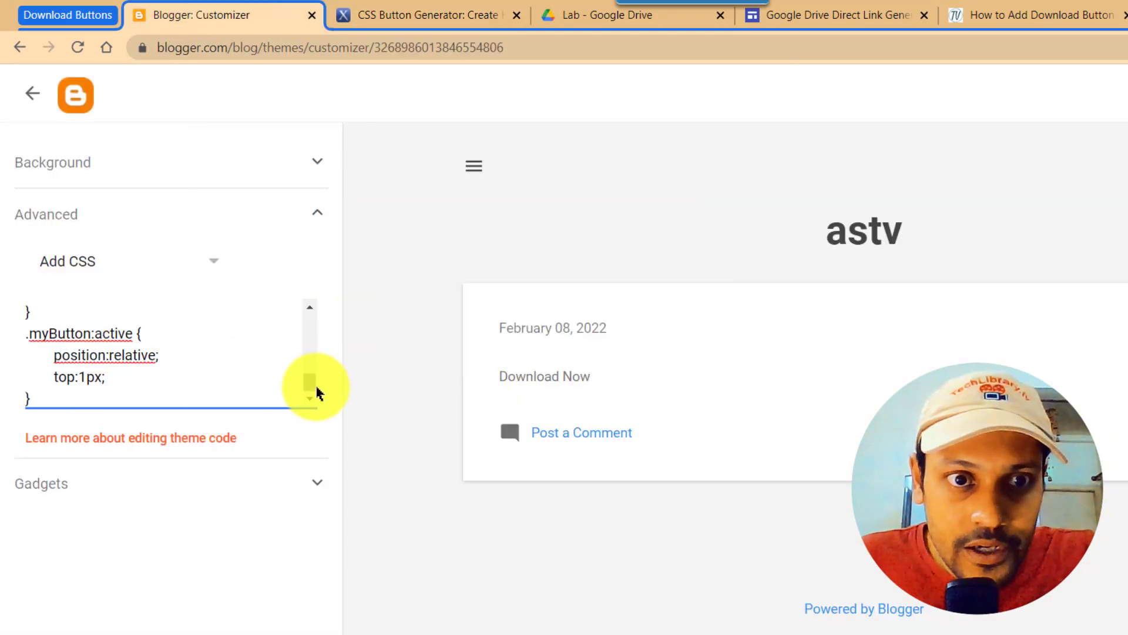
{"action": "mouse_move", "coordinate": [315, 391]}
{"action": "left_mouse_down"}
{"action": "mouse_move", "coordinate": [319, 302]}
{"action": "mouse_move", "coordinate": [308, 388]}
{"action": "left_mouse_up"}
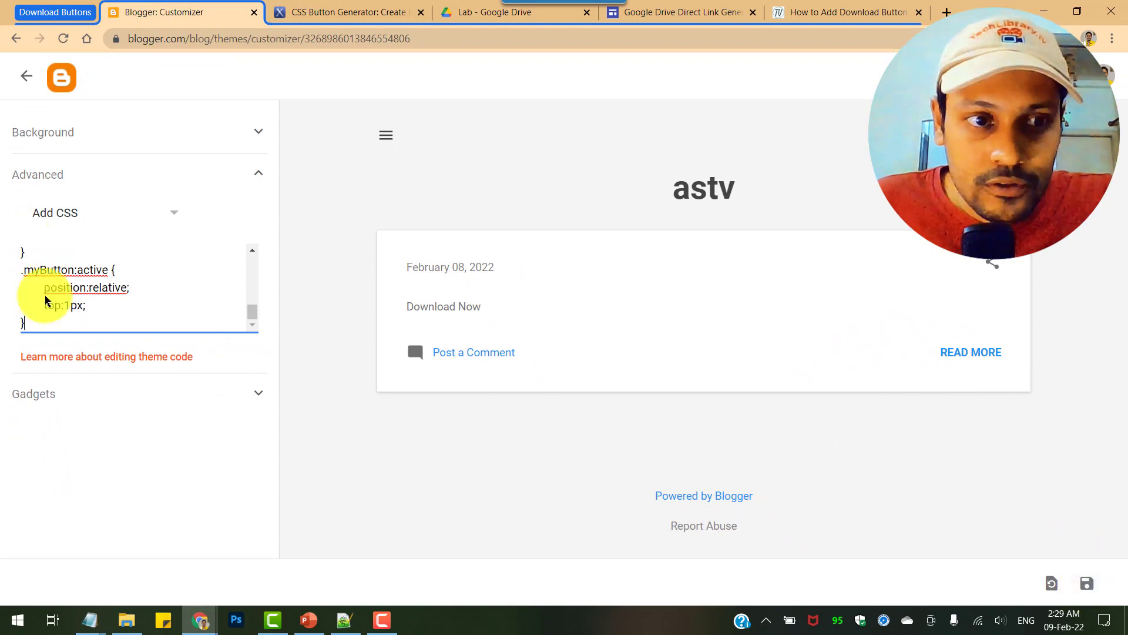
{"action": "left_click", "coordinate": [1088, 585]}
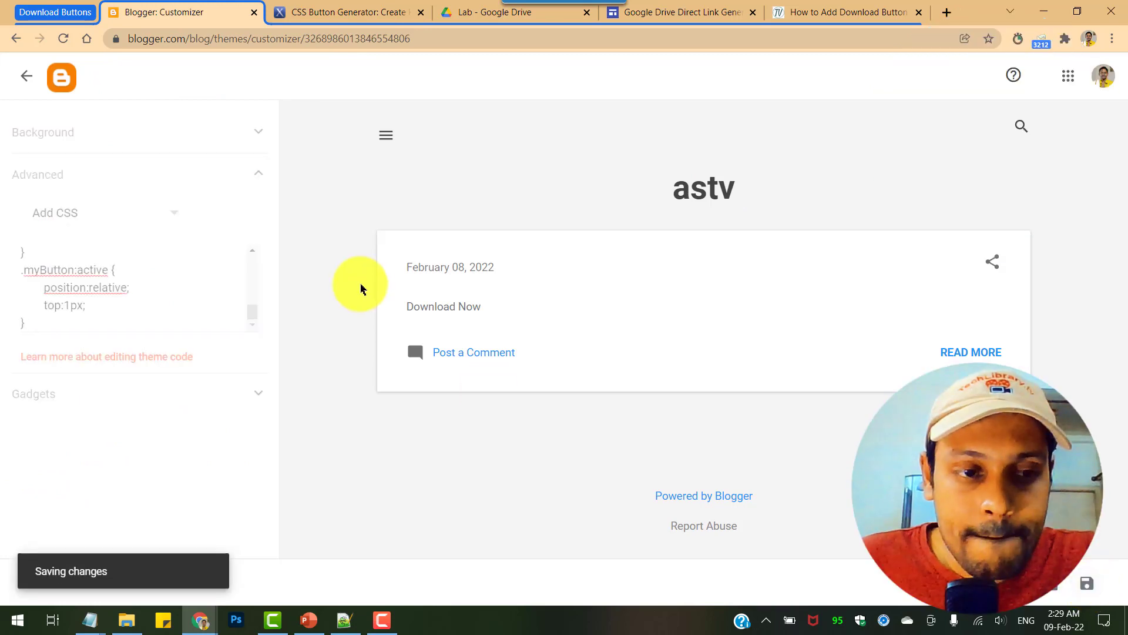
- Leave the theme settings and reopen the Download Now post for editing
{"action": "left_click", "coordinate": [26, 77]}
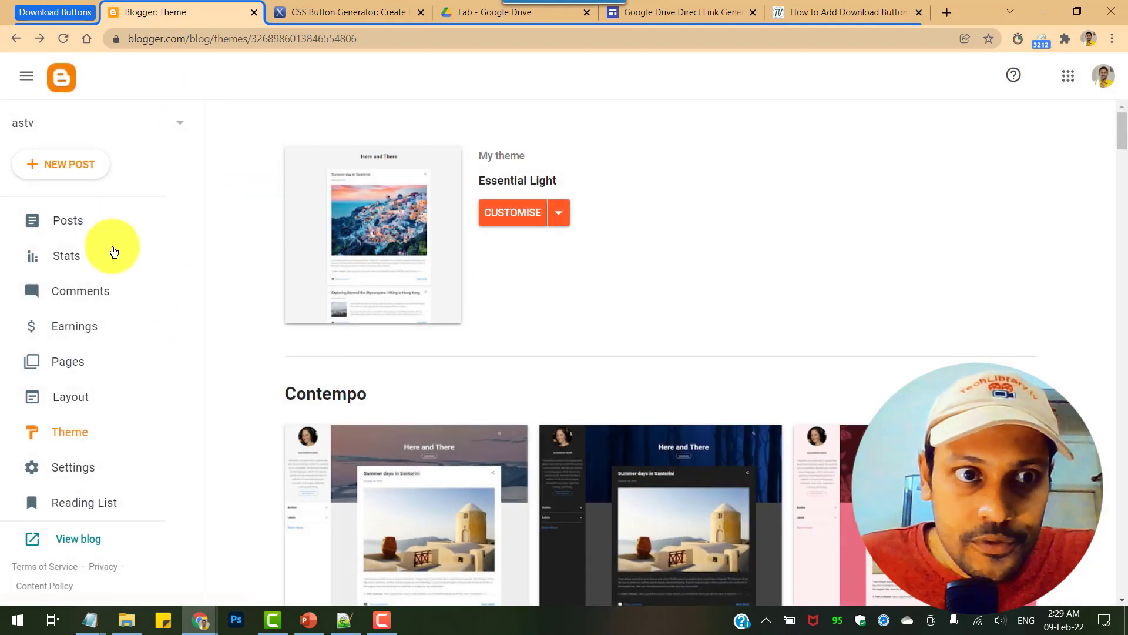
{"action": "left_click", "coordinate": [85, 220]}
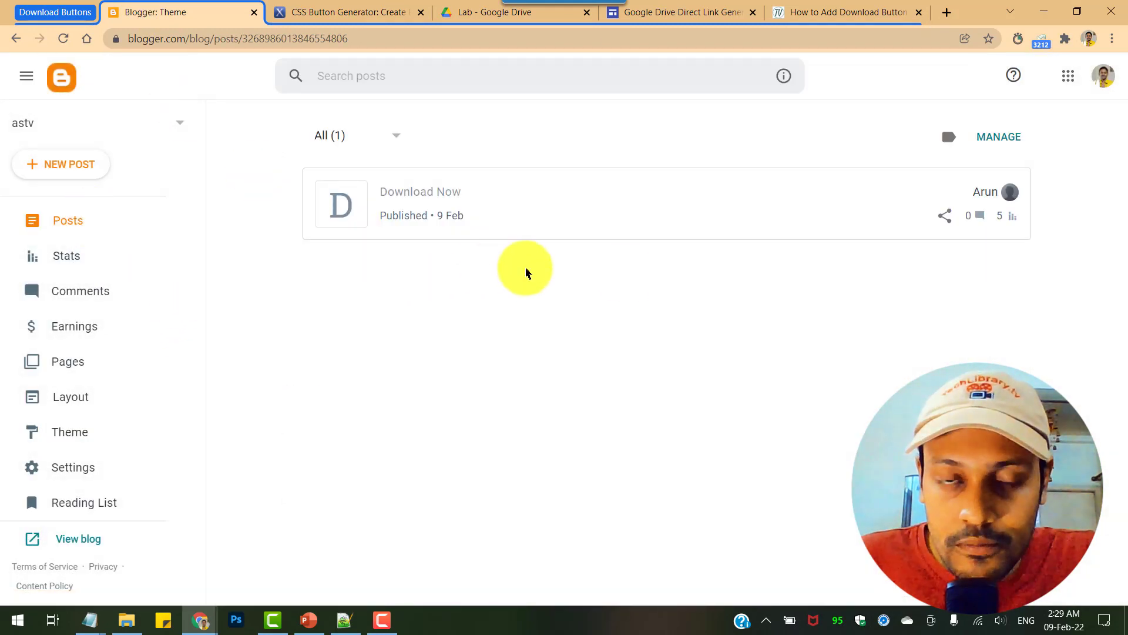
{"action": "left_click", "coordinate": [565, 202]}
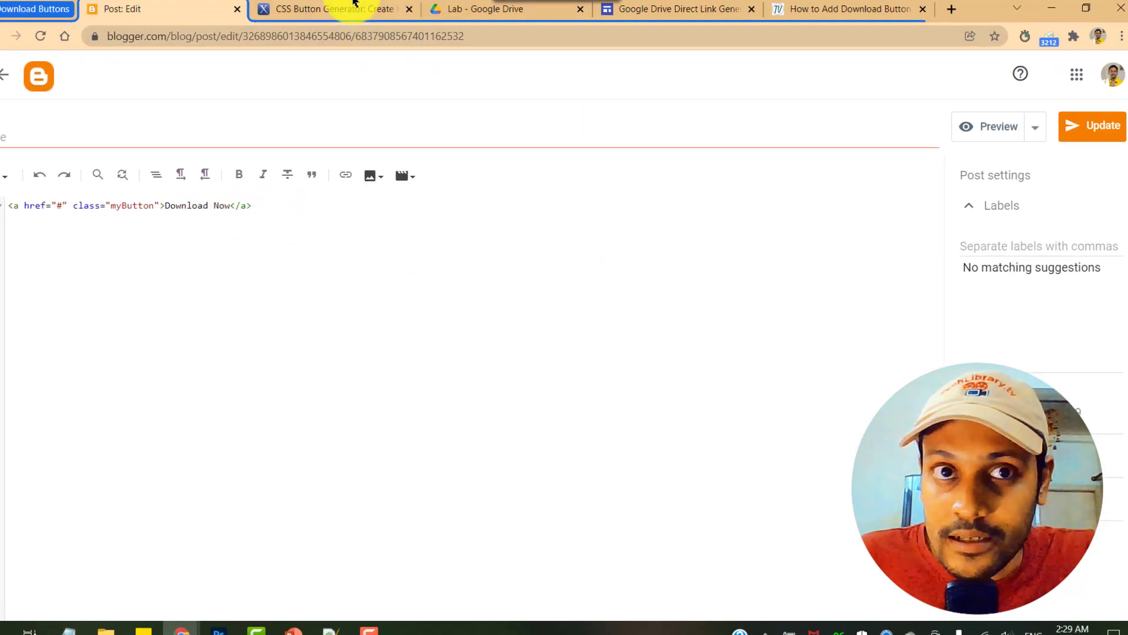
- Review the generator's HTML link line and display the Blogger post in Compose view
{"action": "left_click", "coordinate": [327, 10]}
{"action": "triple_click", "coordinate": [858, 82]}
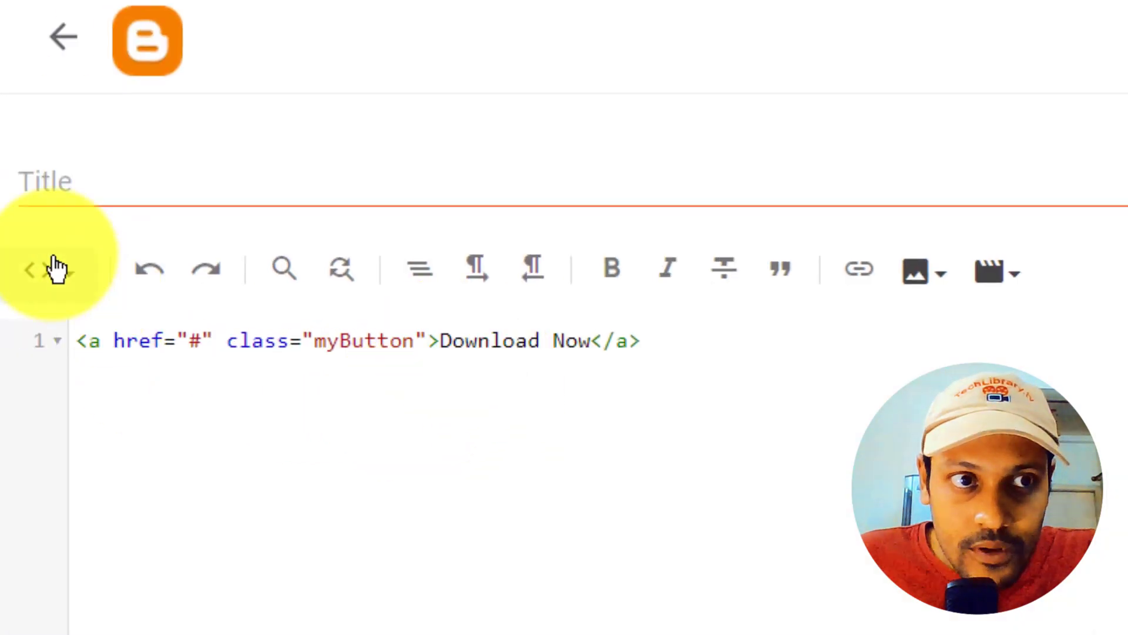
{"action": "left_click", "coordinate": [55, 267]}
{"action": "left_click", "coordinate": [153, 371]}
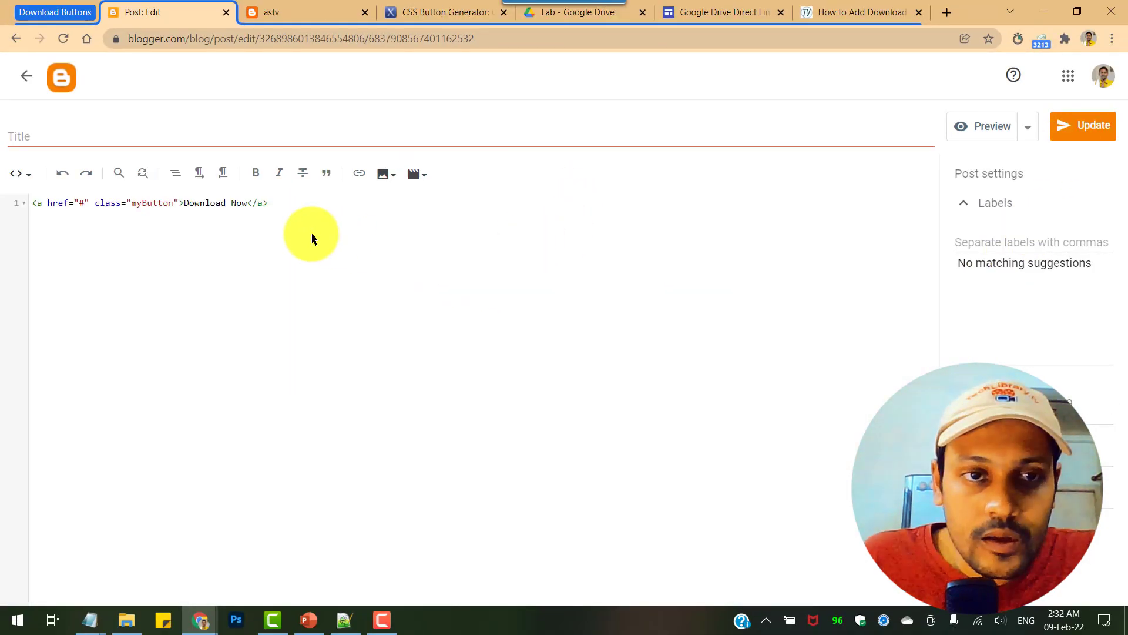
- Return to the posts list and view the published Download Now post
{"action": "left_click", "coordinate": [33, 80]}
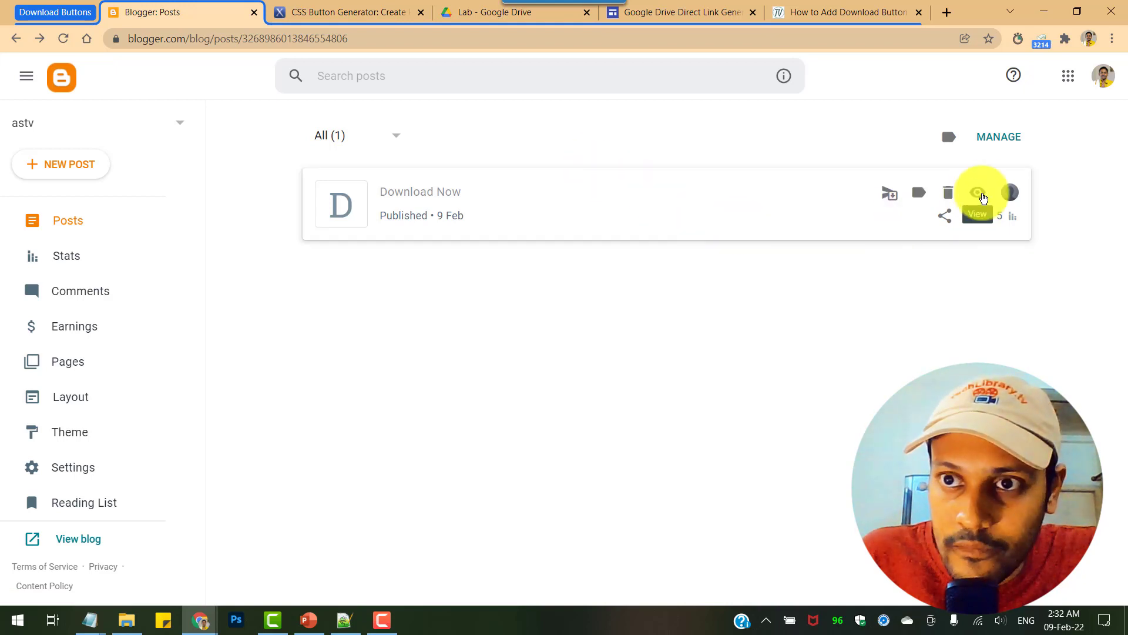
{"action": "left_click", "coordinate": [981, 193]}
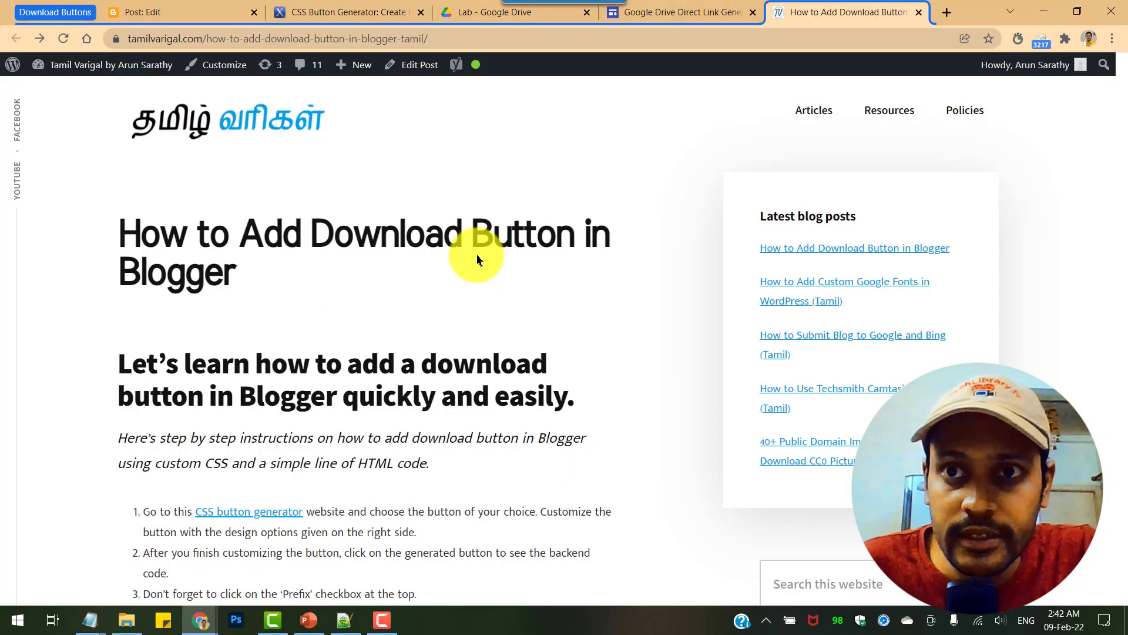
- Copy the three-line link-and-button HTML from step 10 of the tutorial article and paste it into the post's HTML code
{"action": "scroll", "coordinate": [446, 301], "scroll_direction": "down", "scroll_amount": 6}
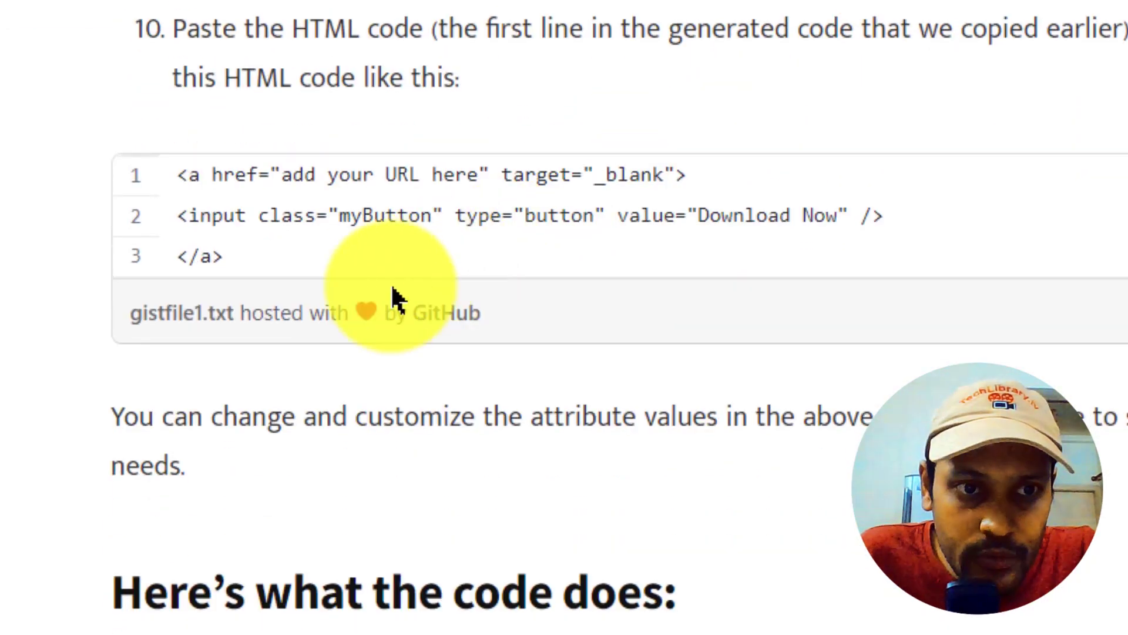
{"action": "left_click_drag", "start_coordinate": [268, 271], "coordinate": [177, 176]}
{"action": "key", "text": "ctrl+c"}
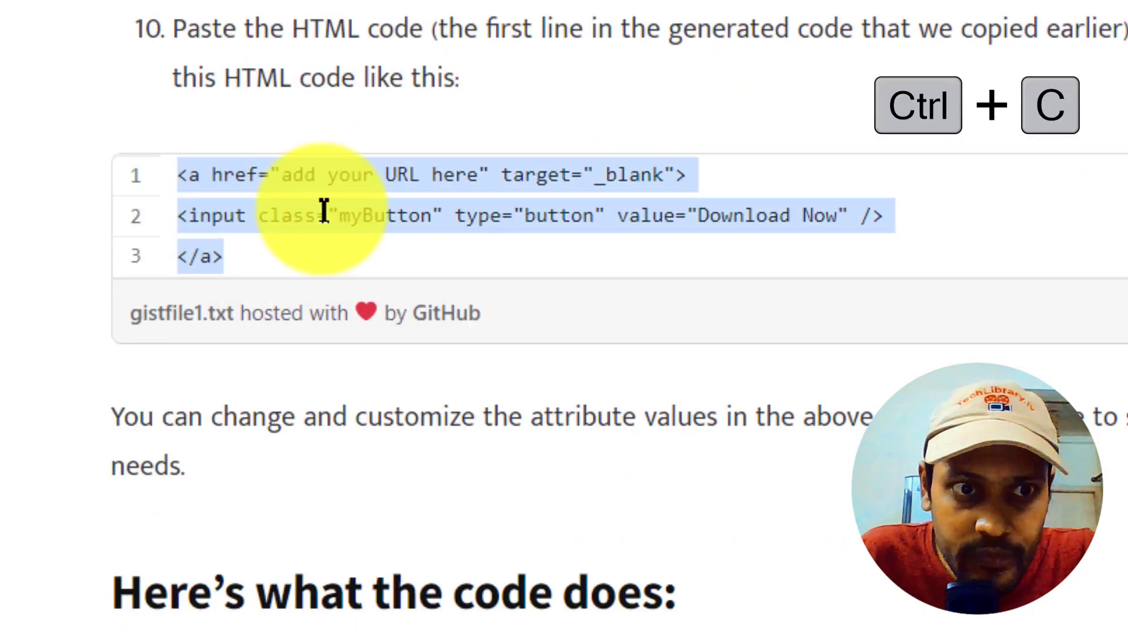
{"action": "left_click", "coordinate": [81, 221]}
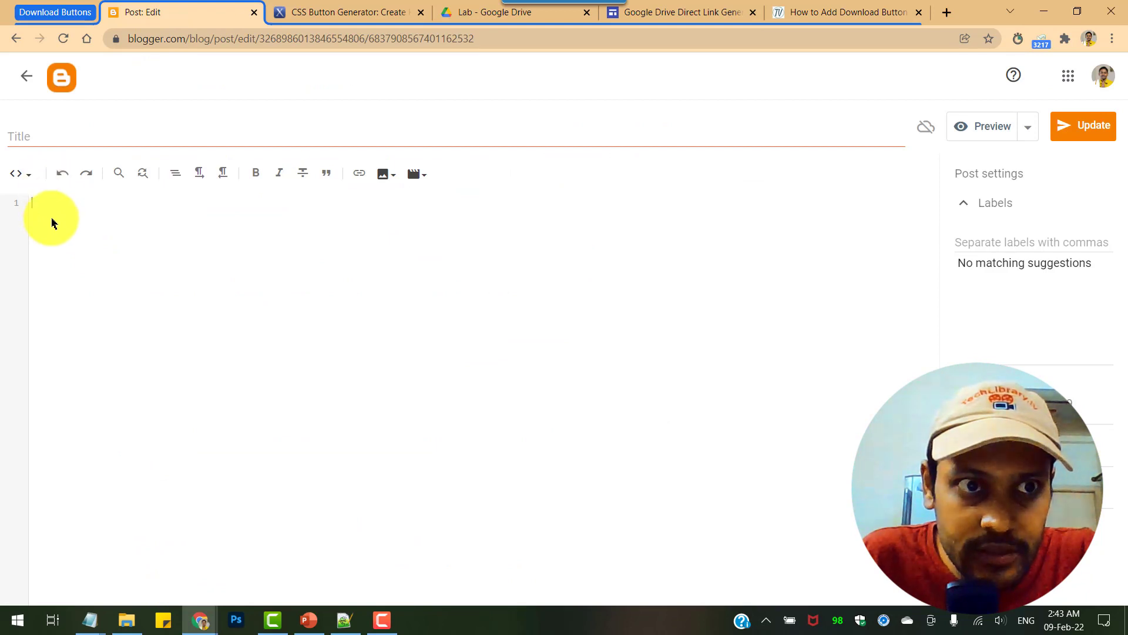
{"action": "key", "text": "ctrl+v"}
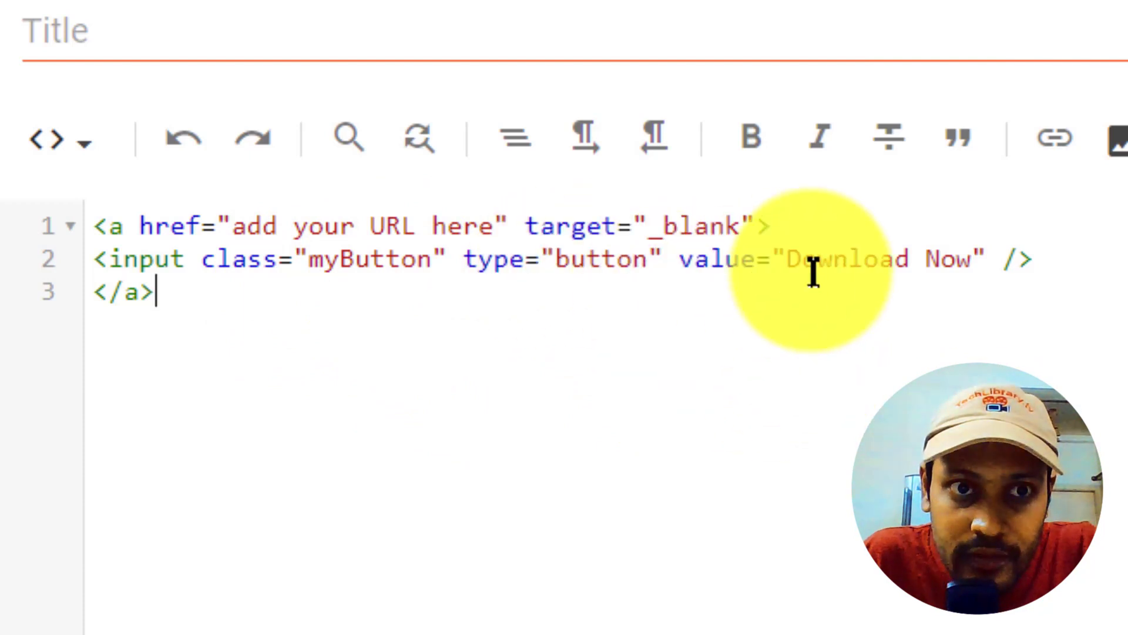
- Change the button's value text in the post's HTML to "Download PDF"
{"action": "left_click_drag", "start_coordinate": [789, 261], "coordinate": [970, 270]}
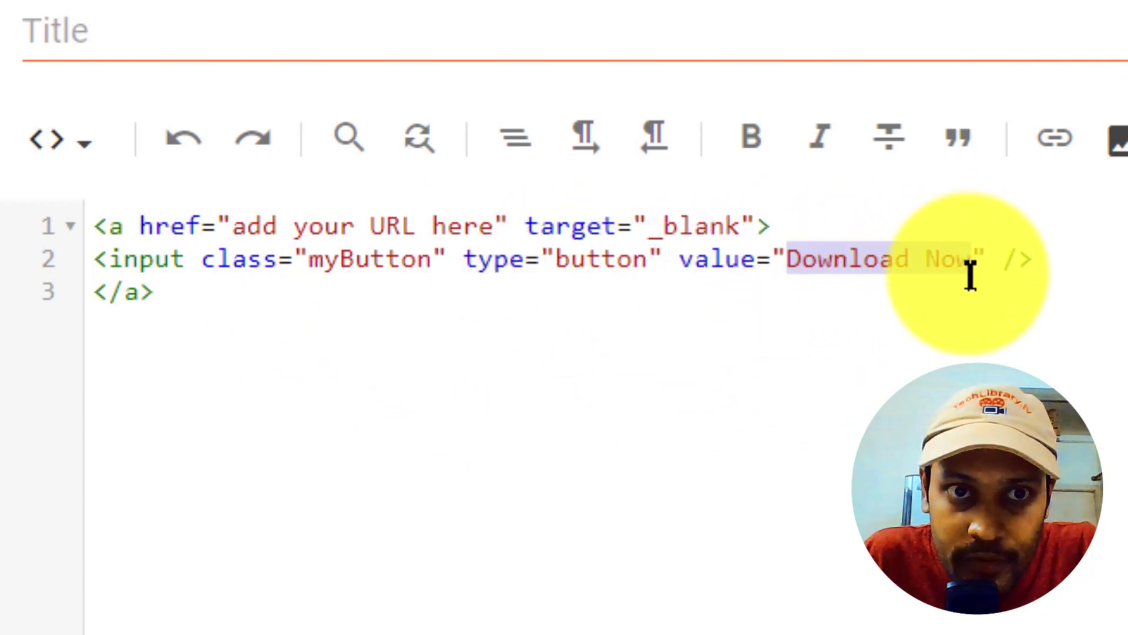
{"action": "left_click", "coordinate": [945, 260]}
{"action": "double_click", "coordinate": [946, 260]}
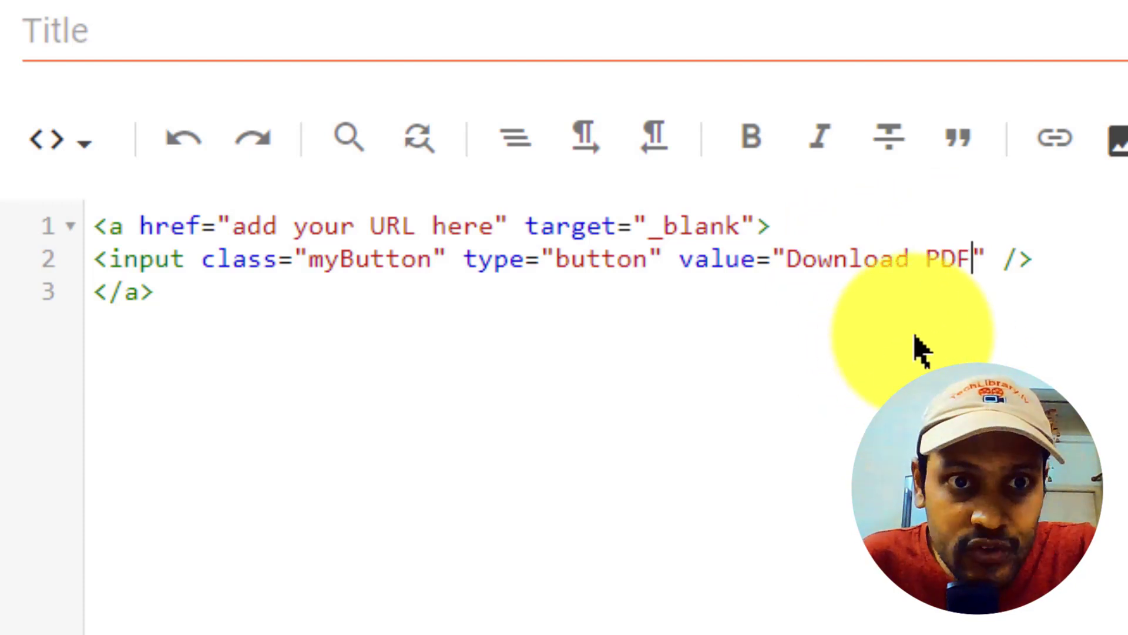
- Switch to PowerPoint to view the slide on creating a download button, then put the presentation away
{"action": "left_click", "coordinate": [307, 614]}
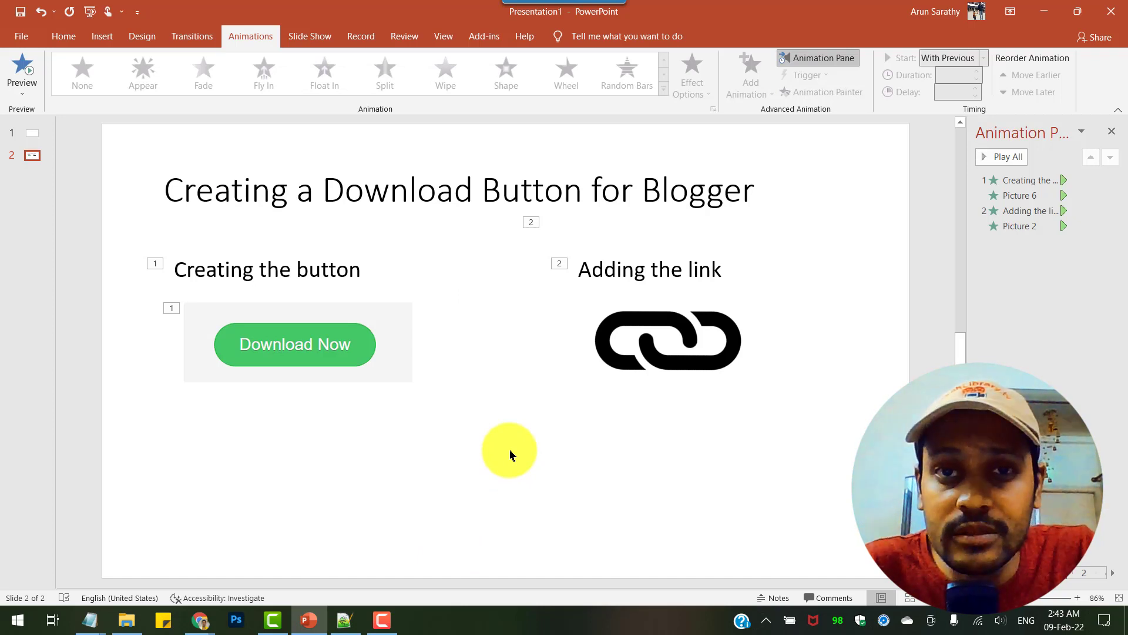
{"action": "left_click", "coordinate": [1044, 12]}
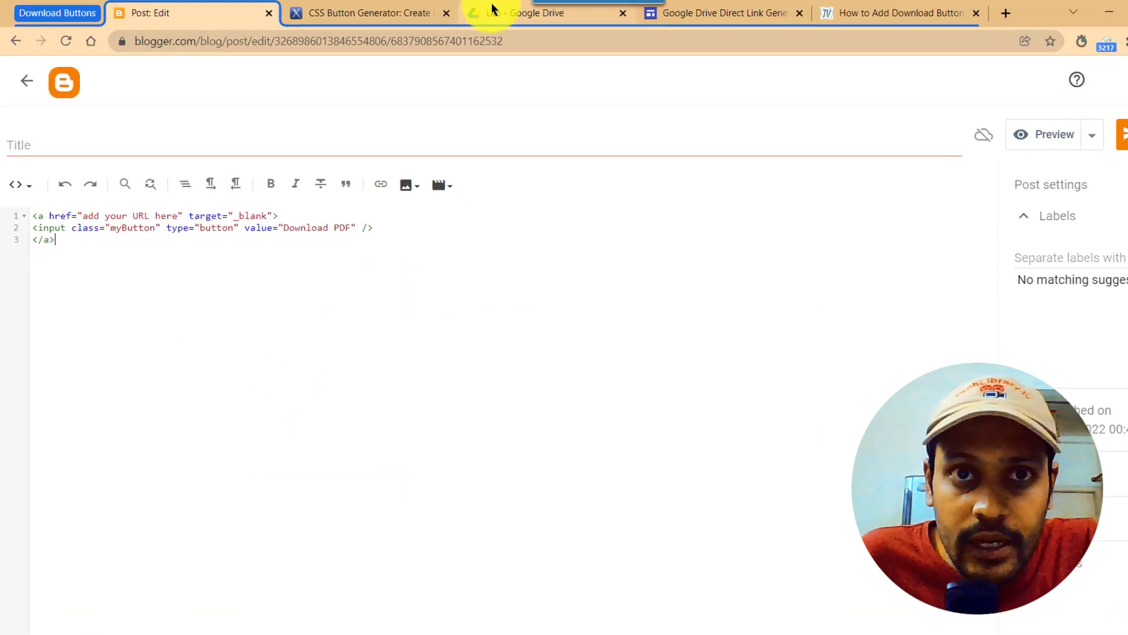
- In Google Drive, share My PDF file.pdf with Anyone with the link and copy its sharing link
{"action": "left_click", "coordinate": [493, 8]}
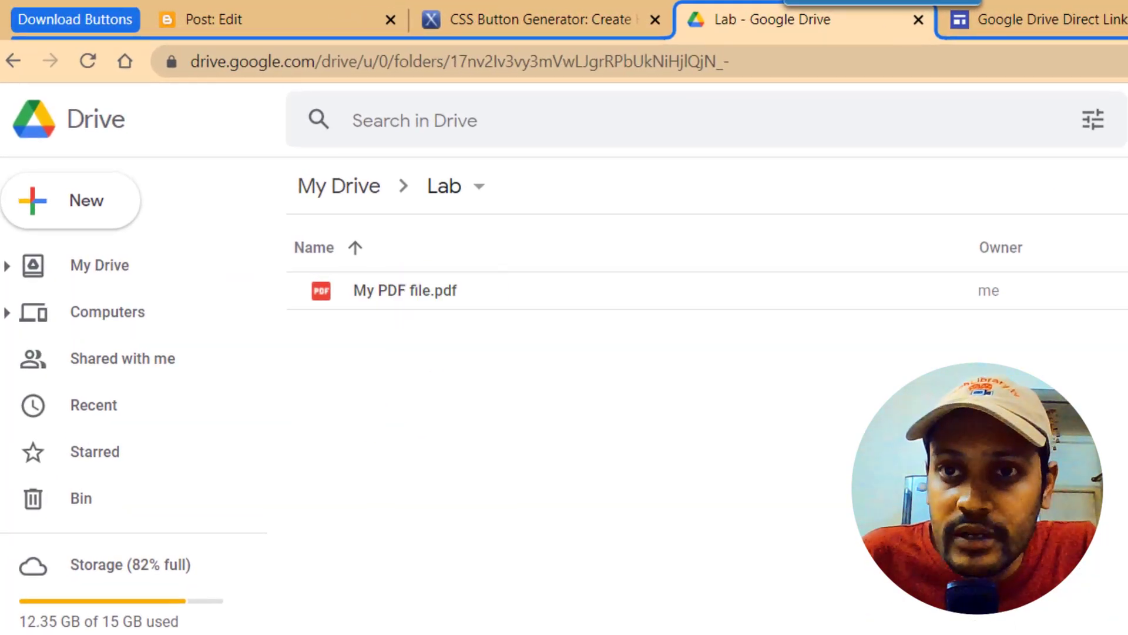
{"action": "left_click", "coordinate": [564, 296]}
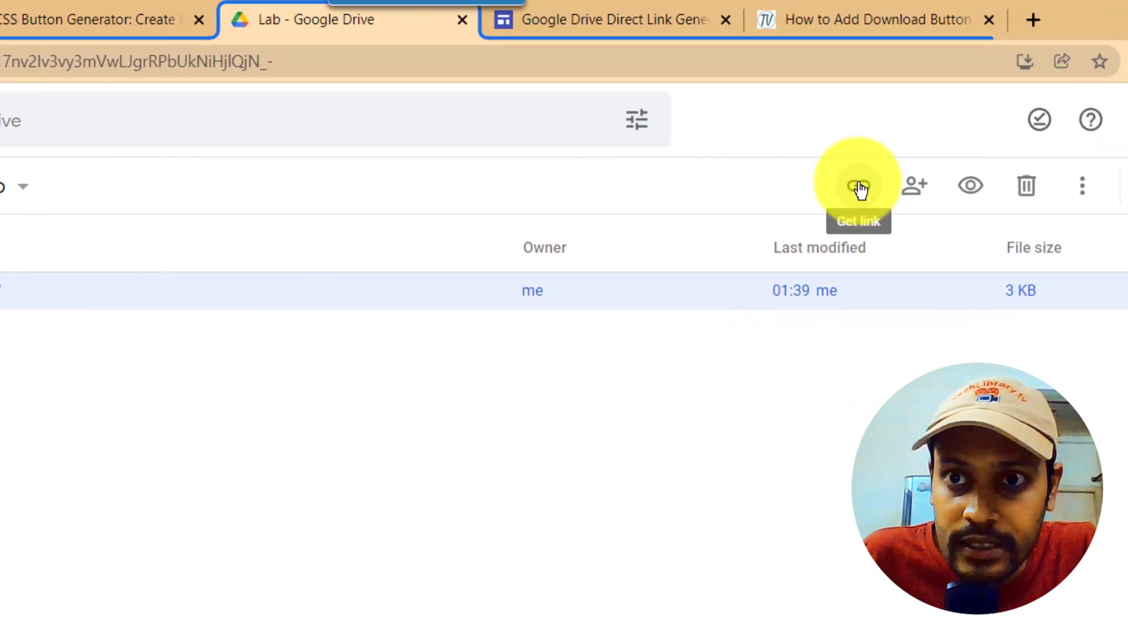
{"action": "left_click", "coordinate": [842, 189]}
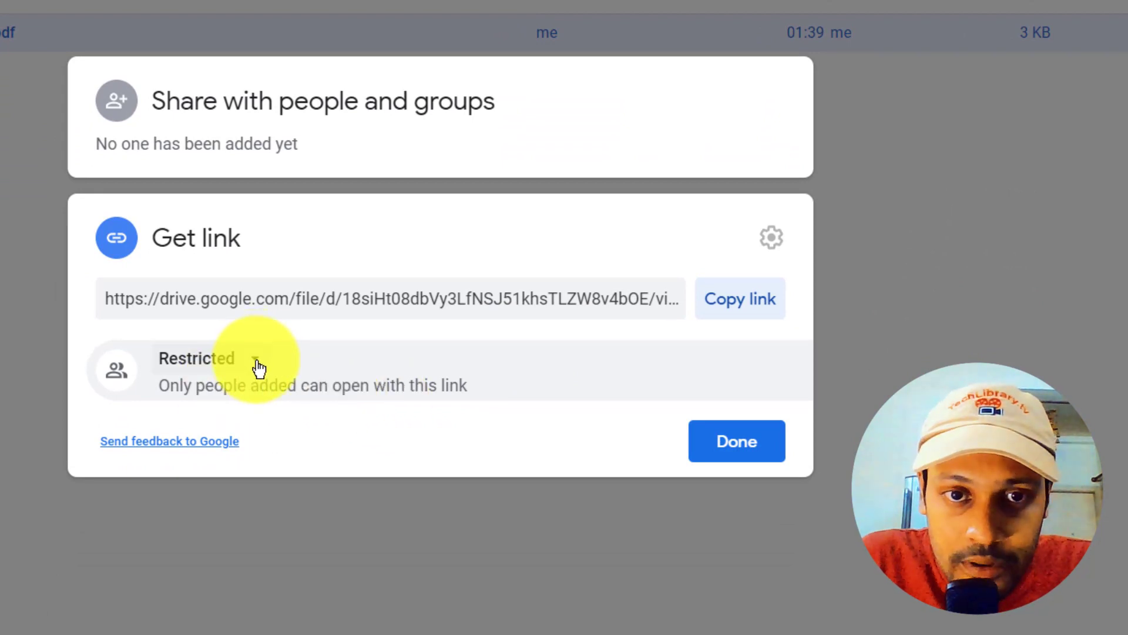
{"action": "left_click", "coordinate": [254, 367]}
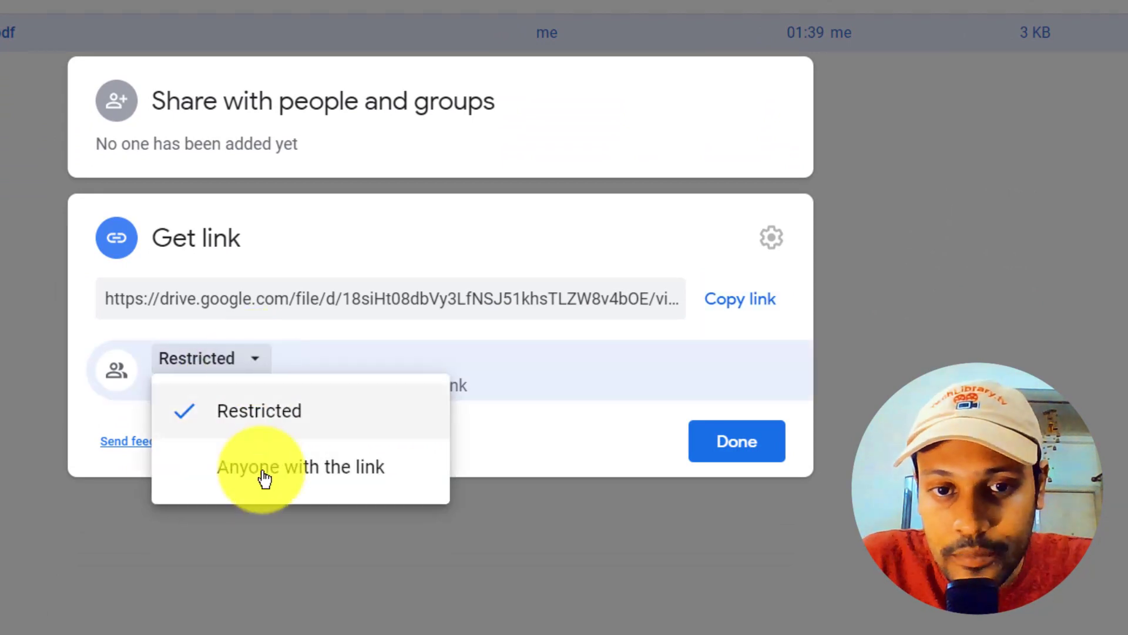
{"action": "left_click", "coordinate": [279, 479]}
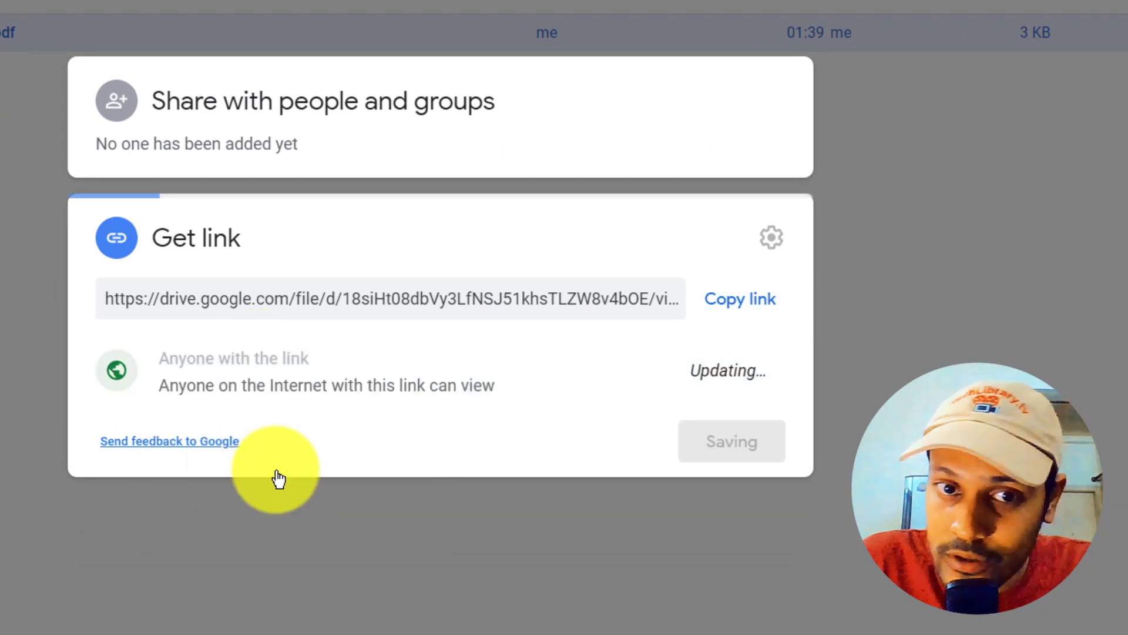
{"action": "left_click", "coordinate": [733, 274]}
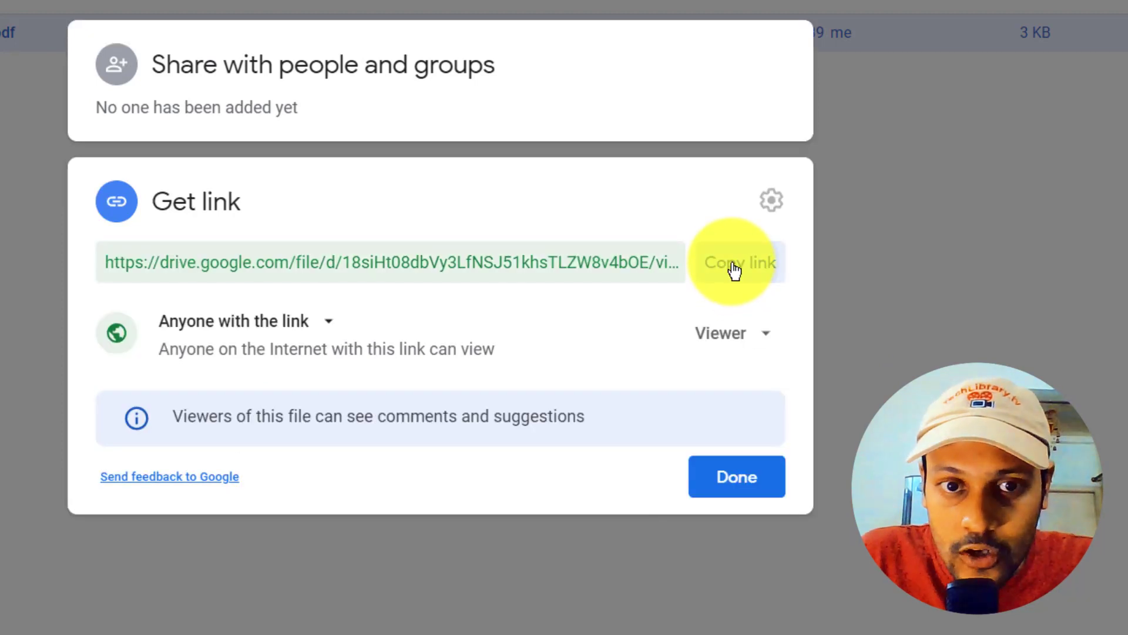
{"action": "left_click", "coordinate": [734, 477]}
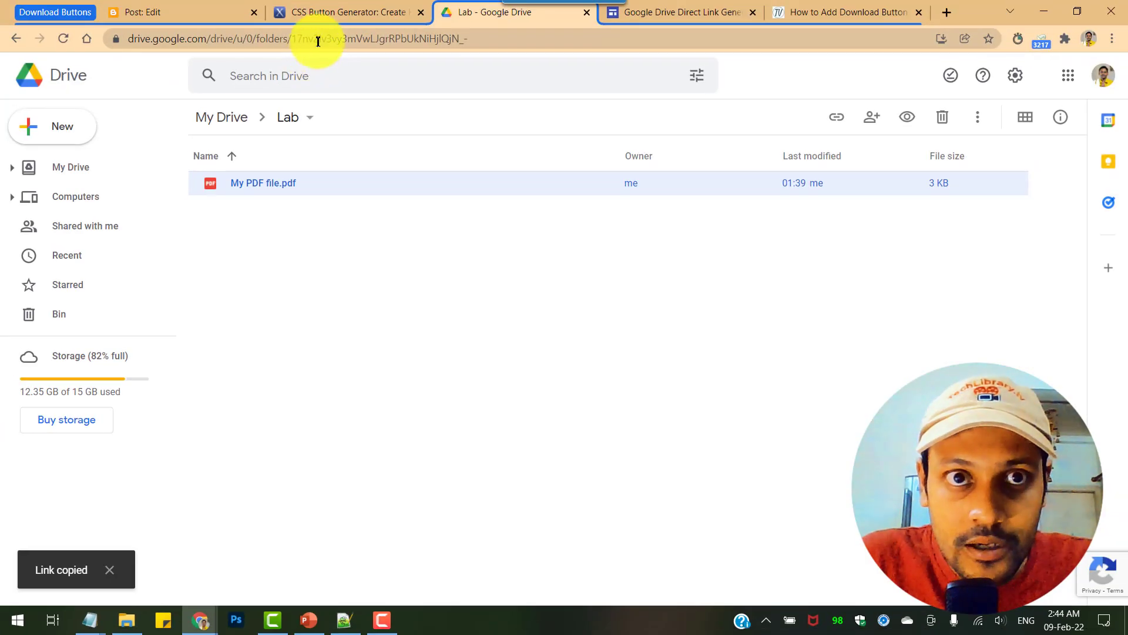
- Create a direct download link from the copied sharing URL in Google Drive Direct Link Generator and copy the output link
{"action": "left_click", "coordinate": [680, 13]}
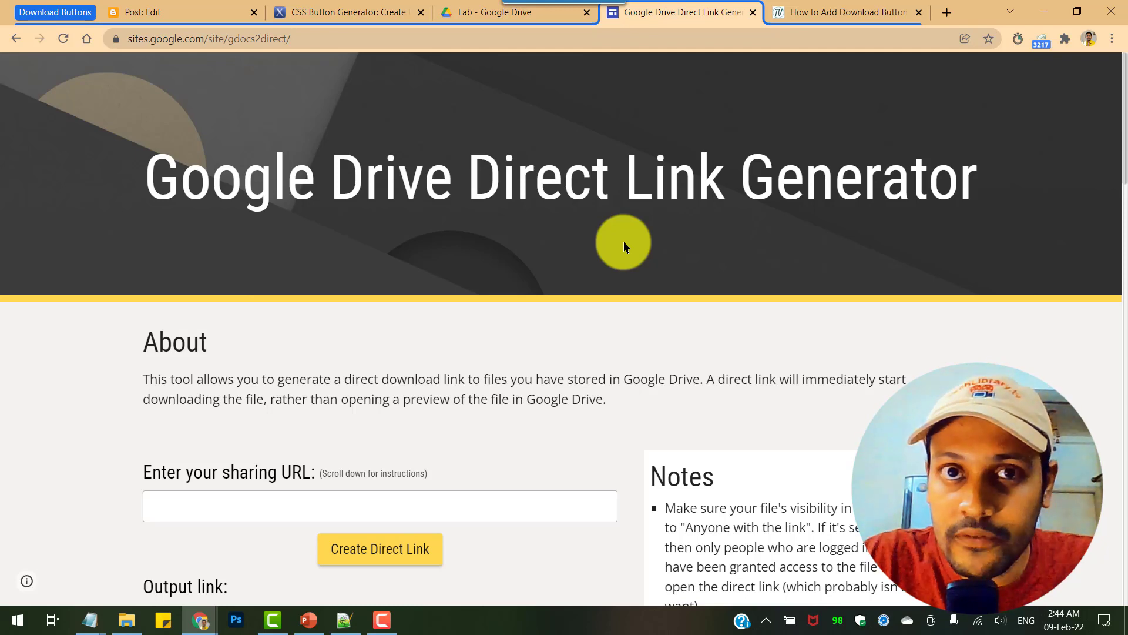
{"action": "scroll", "coordinate": [624, 247], "scroll_direction": "down", "scroll_amount": 1}
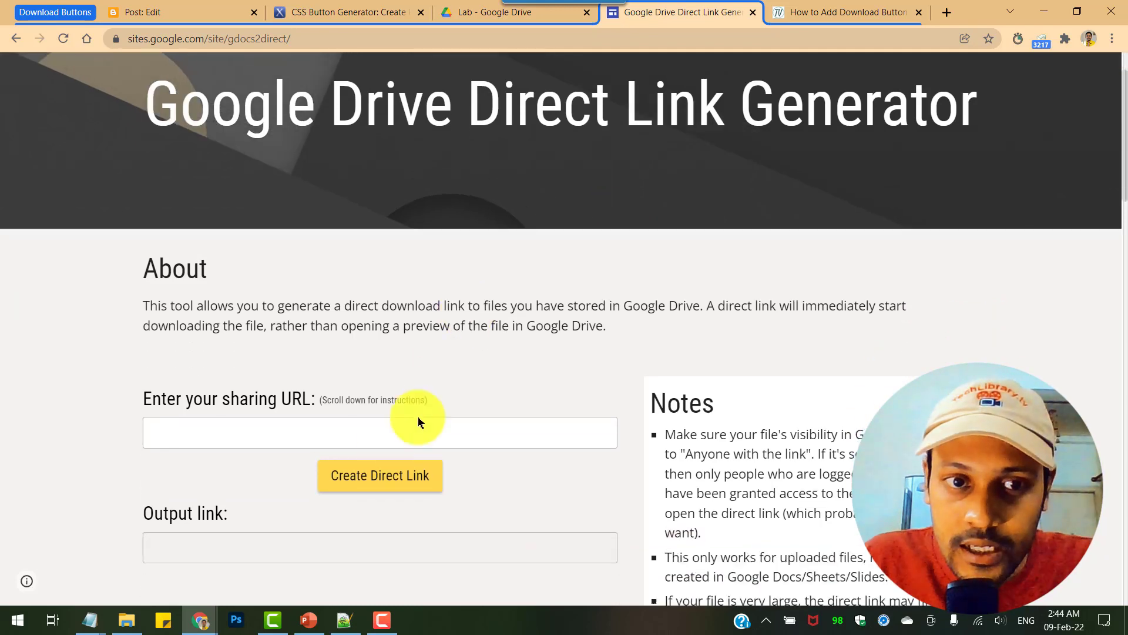
{"action": "left_click", "coordinate": [406, 441]}
{"action": "key", "text": "ctrl+v"}
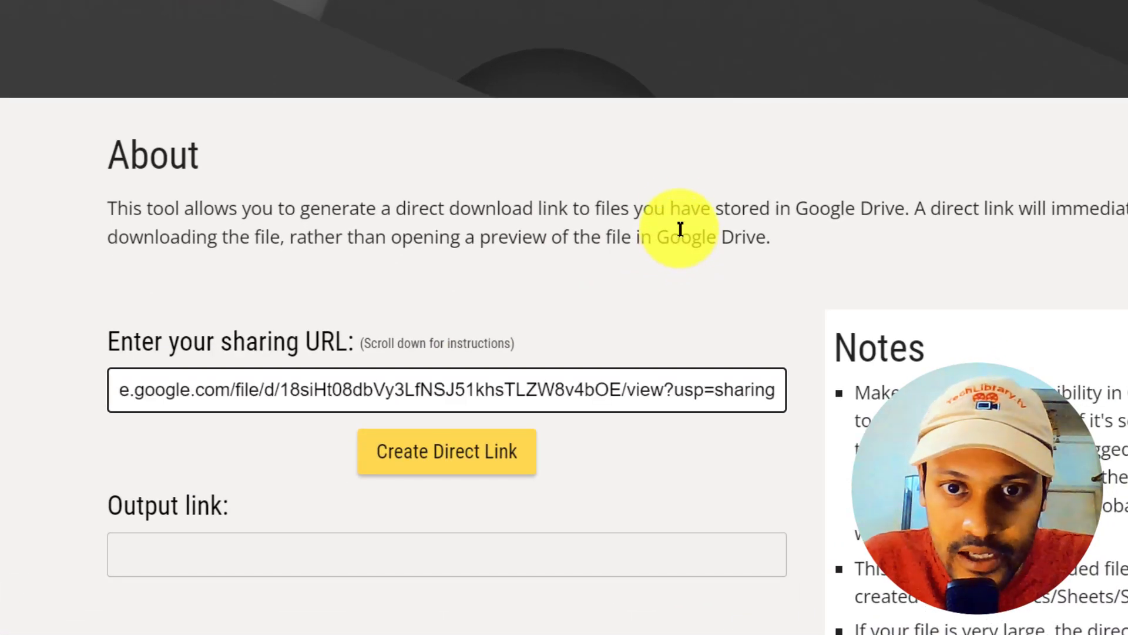
{"action": "scroll", "coordinate": [680, 229], "scroll_direction": "down", "scroll_amount": 1}
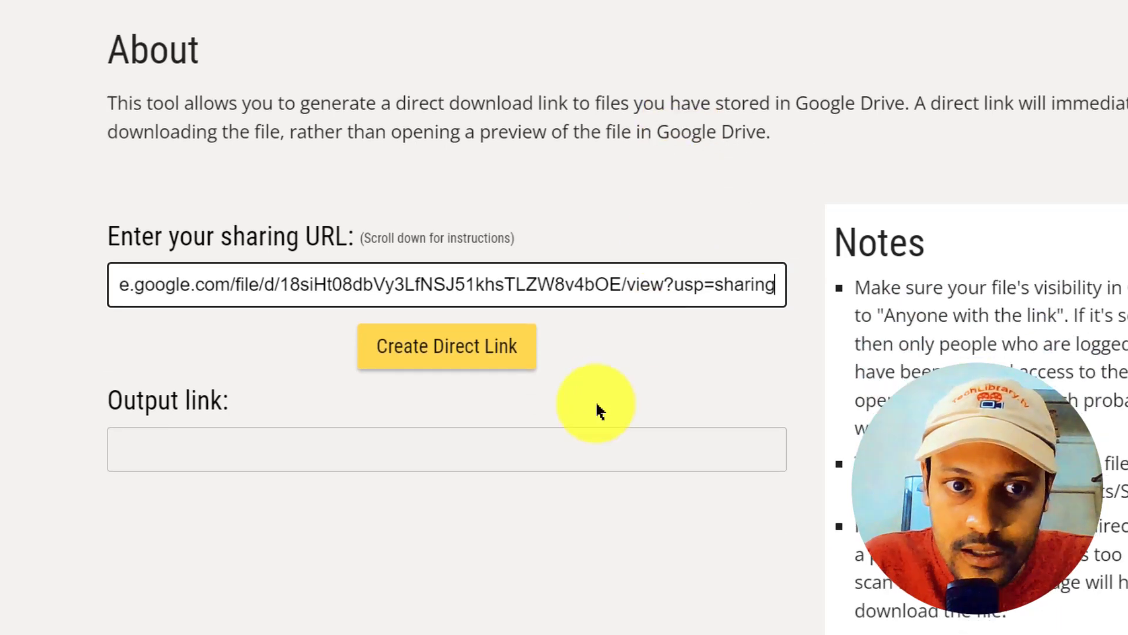
{"action": "left_click", "coordinate": [465, 349]}
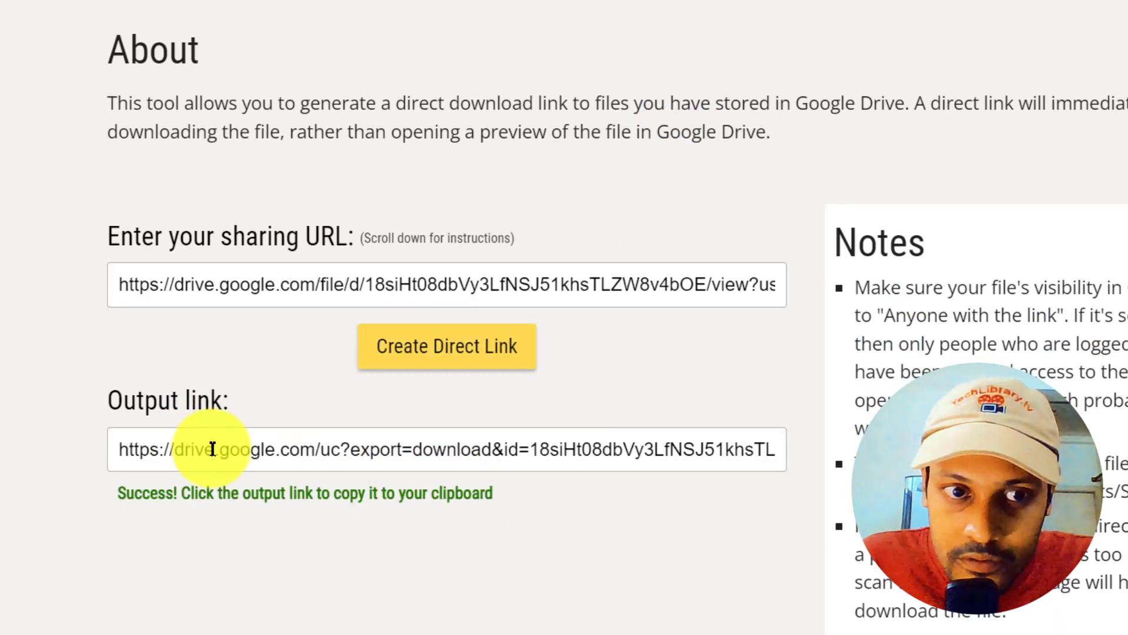
{"action": "left_click", "coordinate": [451, 452]}
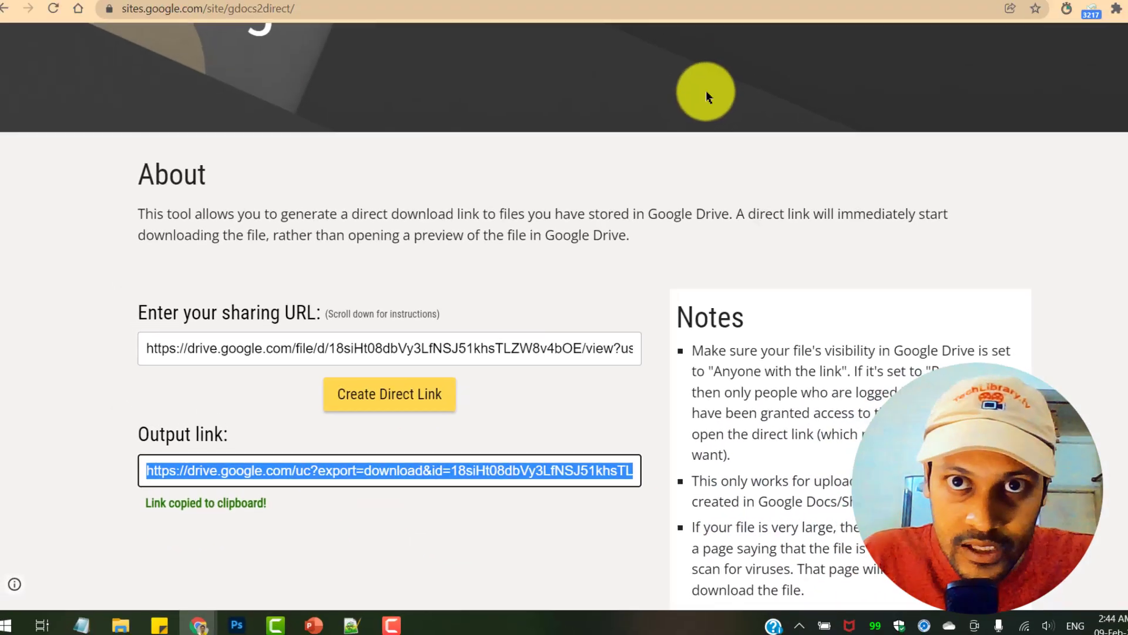
- Test the copied direct download link by opening it in a new browser tab
{"action": "key", "text": "ctrl+t"}
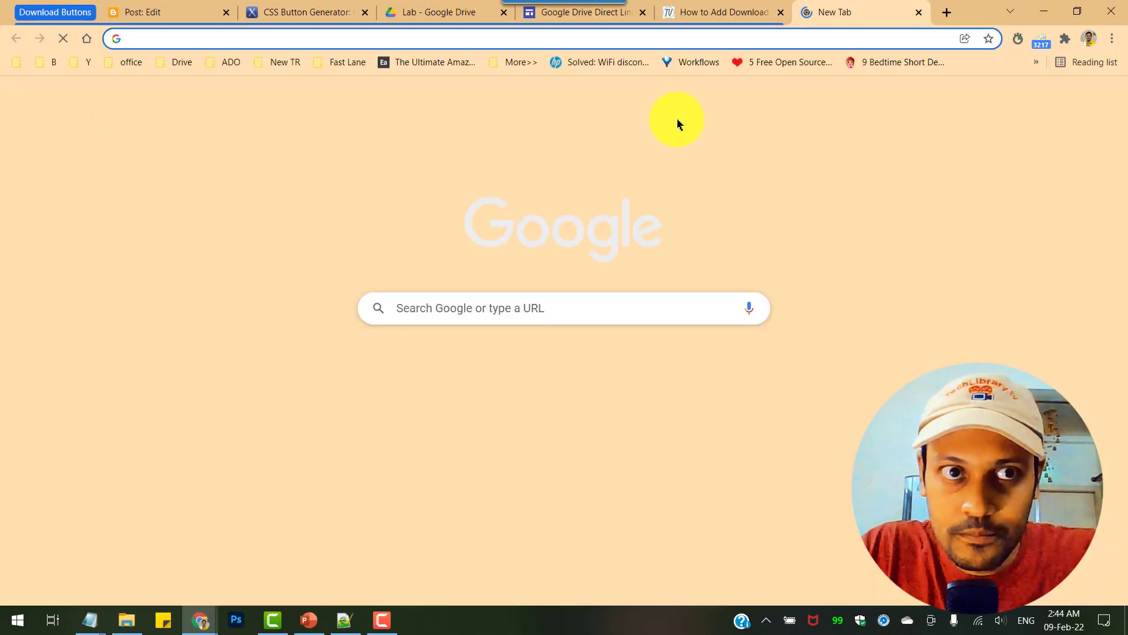
{"action": "key", "text": "ctrl+v"}
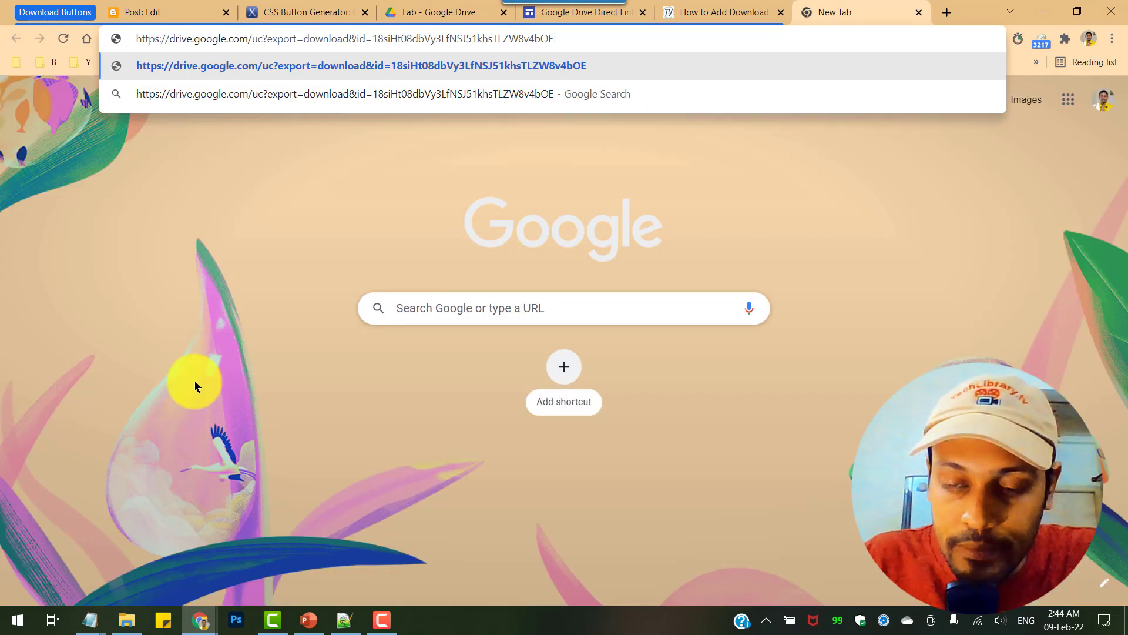
{"action": "key", "text": "Return"}
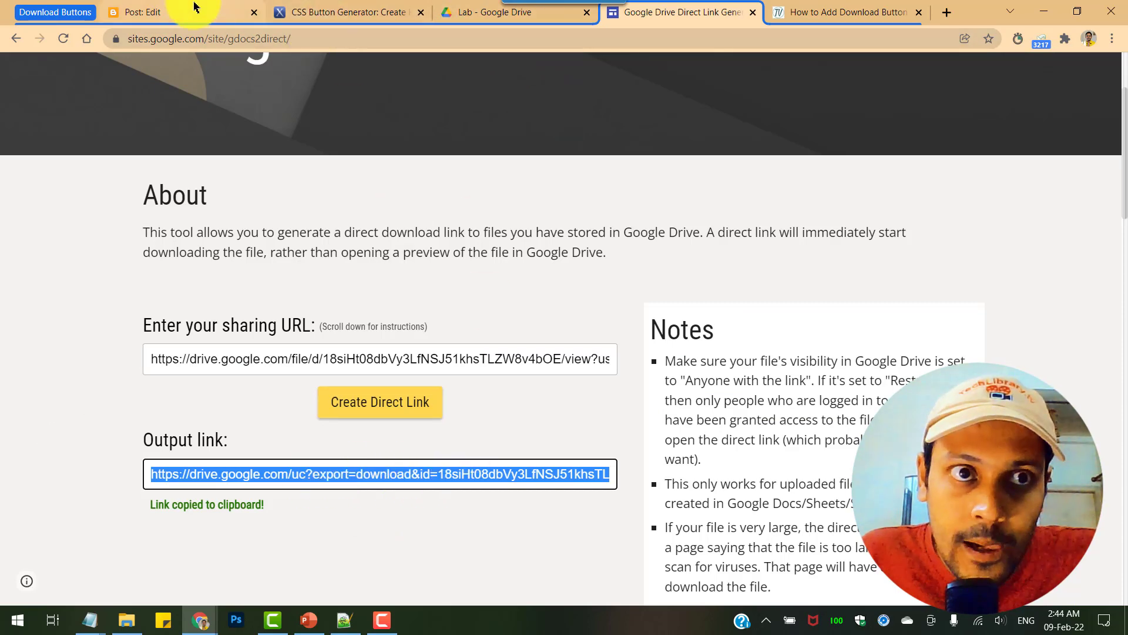
- Replace the "add your URL here" placeholder in the post's href with the copied direct download link
{"action": "left_click", "coordinate": [222, 12]}
{"action": "left_click_drag", "start_coordinate": [84, 209], "coordinate": [142, 212]}
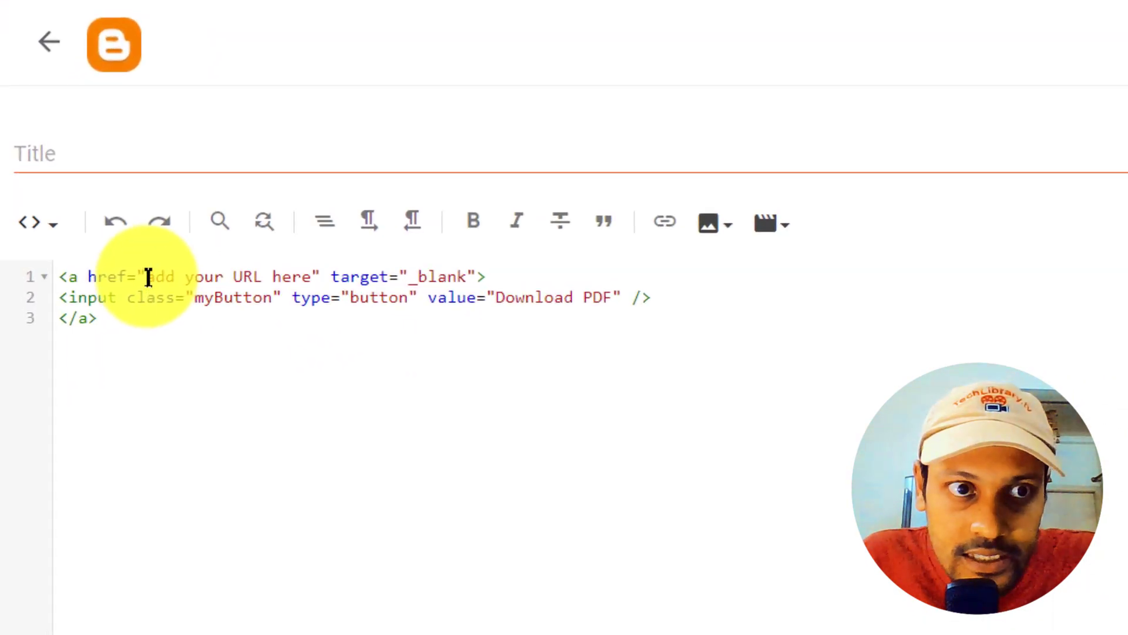
{"action": "left_click_drag", "start_coordinate": [247, 281], "coordinate": [313, 276]}
{"action": "key", "text": "BackSpace"}
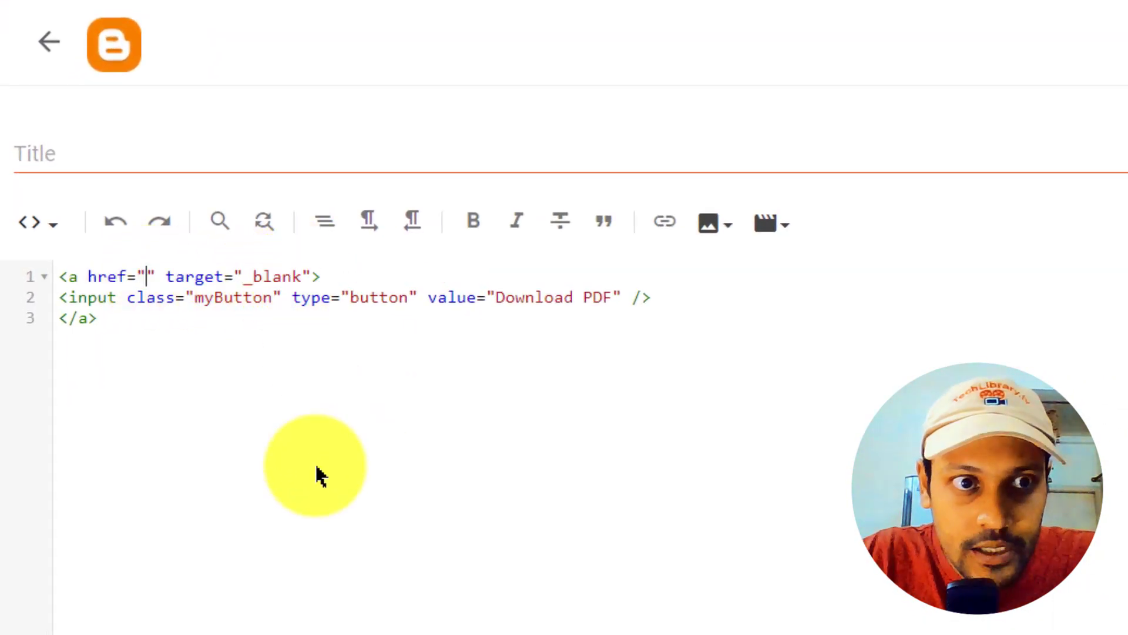
{"action": "key", "text": "ctrl+v"}
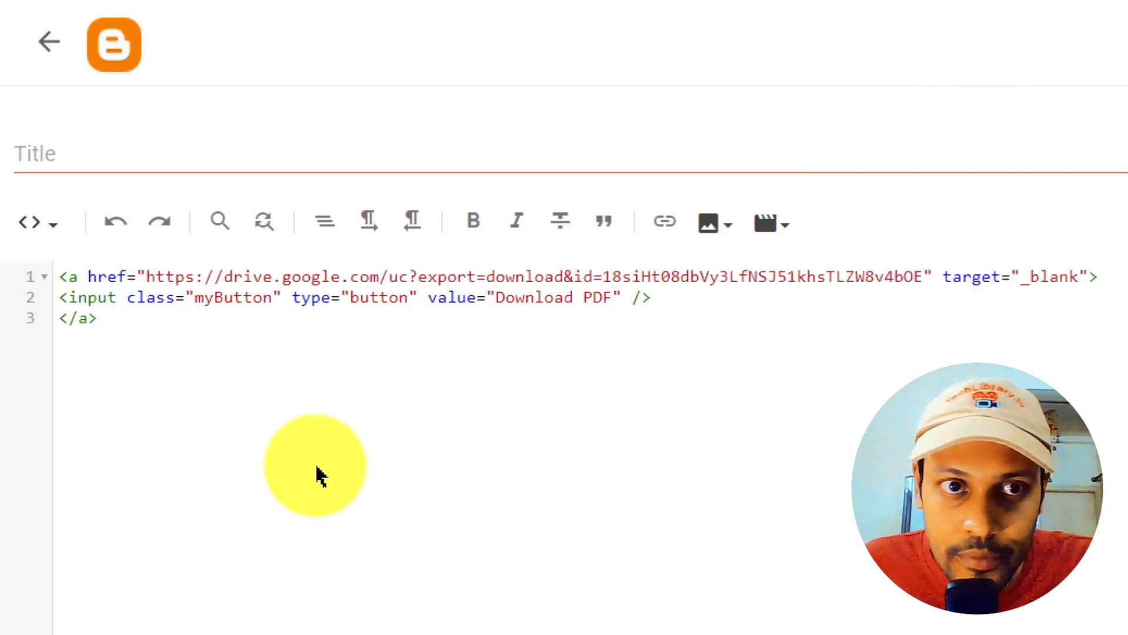
- Review the direct link generator's page with its sharing URL, output link and notes
{"action": "left_click", "coordinate": [681, 12]}
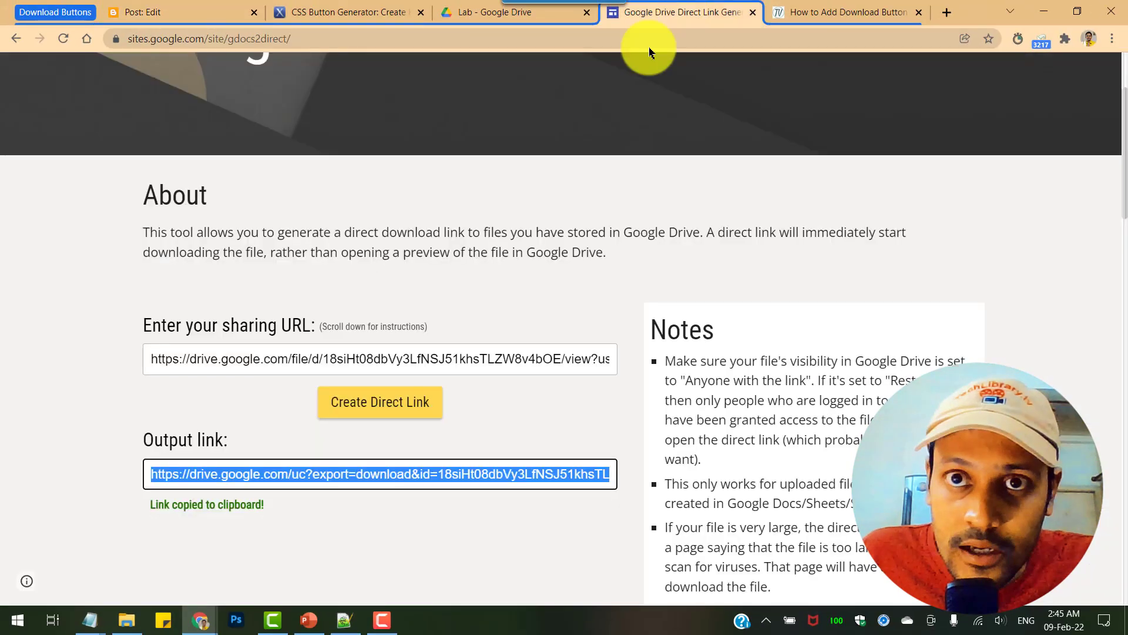
{"action": "left_click", "coordinate": [574, 231]}
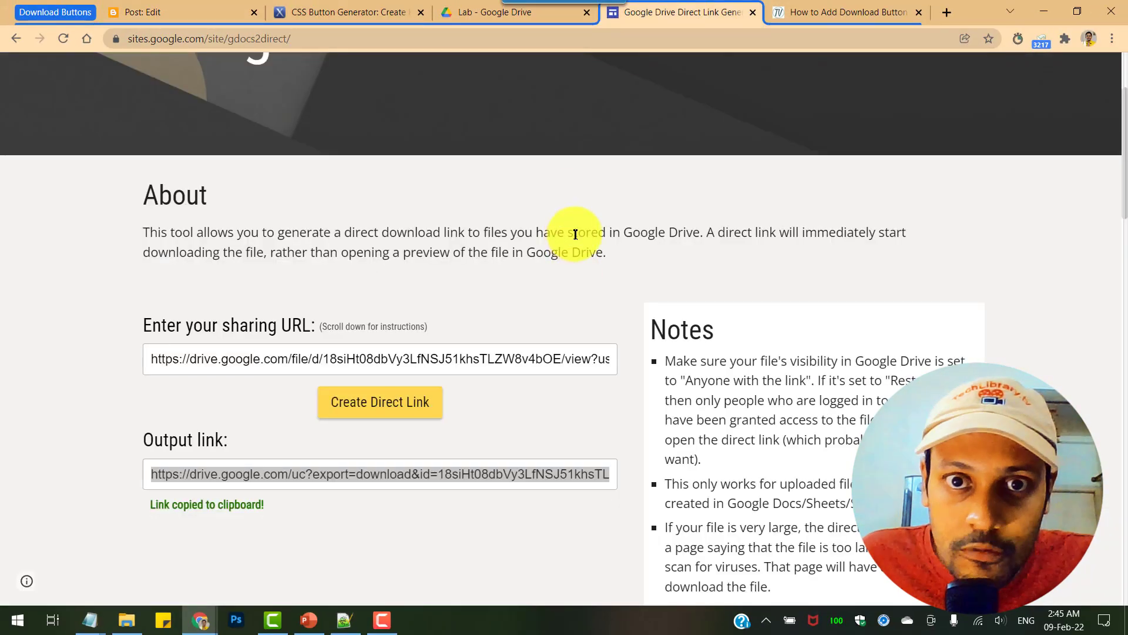
{"action": "scroll", "coordinate": [575, 232], "scroll_direction": "up", "scroll_amount": 3}
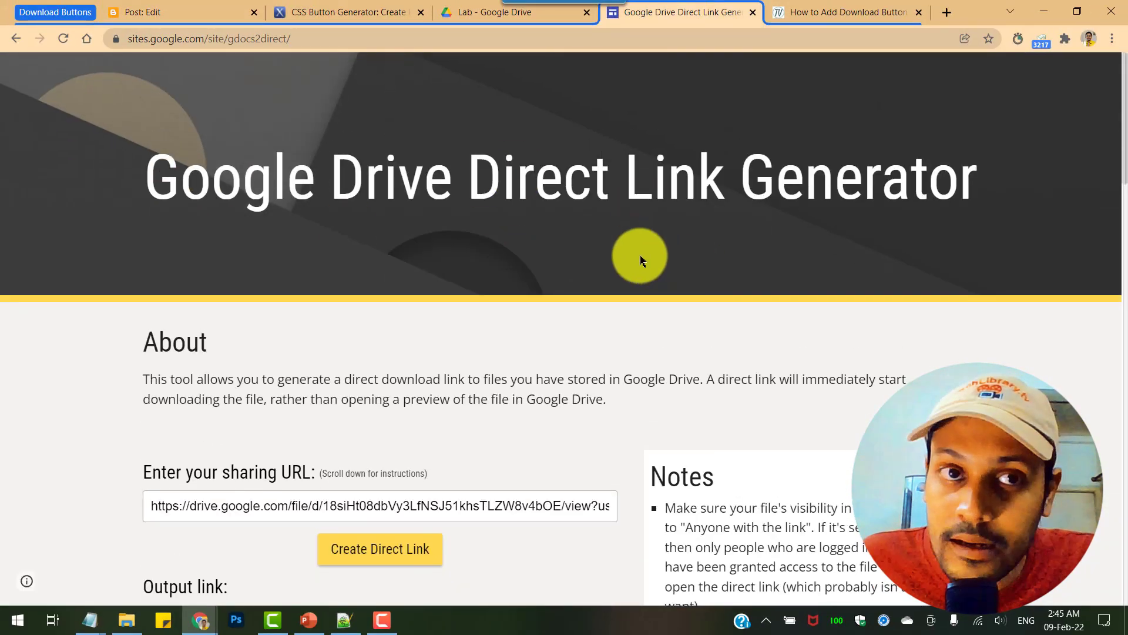
{"action": "scroll", "coordinate": [519, 224], "scroll_direction": "down", "scroll_amount": 2}
{"action": "scroll", "coordinate": [519, 224], "scroll_direction": "down", "scroll_amount": 3}
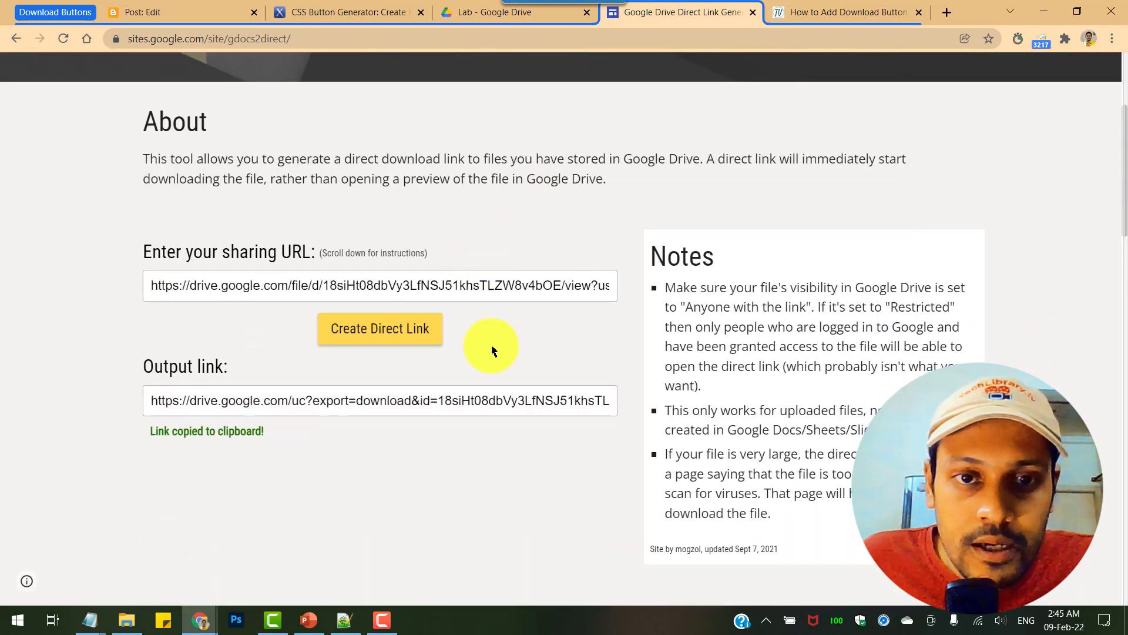
- Switch to Notepad++ and select the file ID in the direct download link to compare it with the sharing link
{"action": "left_click", "coordinate": [351, 628]}
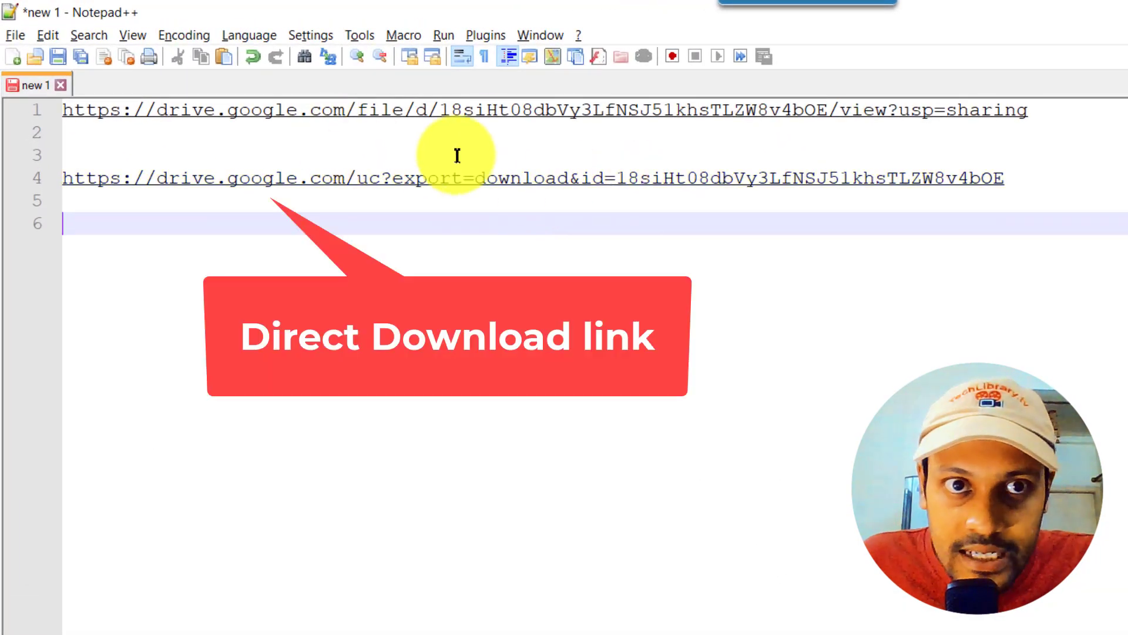
{"action": "left_click_drag", "start_coordinate": [1011, 180], "coordinate": [615, 170]}
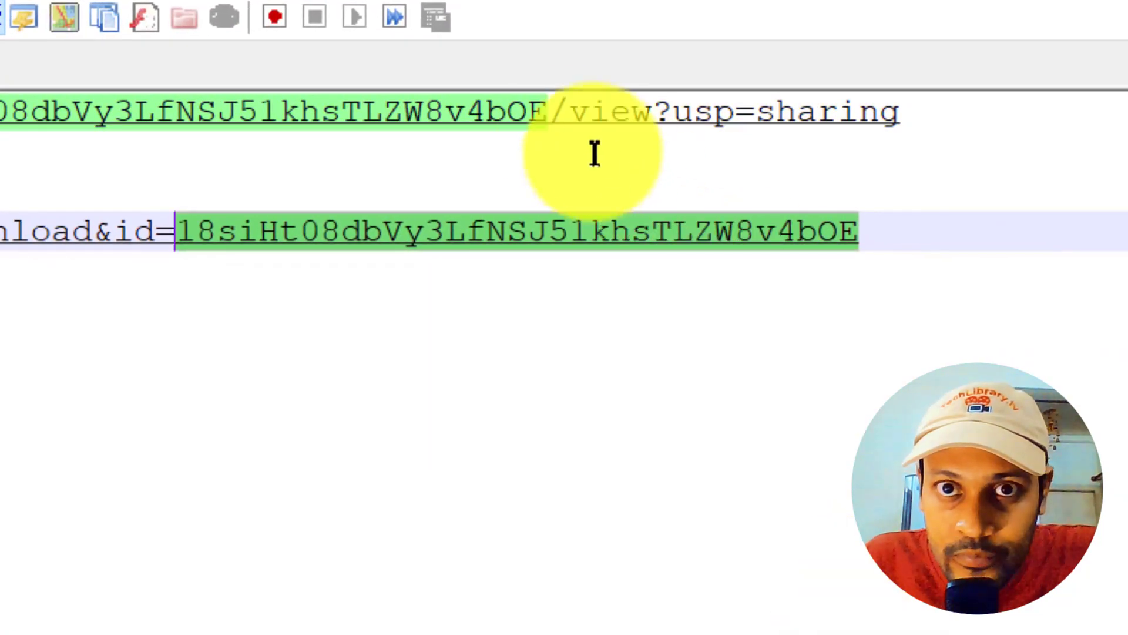
- Copy the full Google Drive sharing link from line 1 onto line 6
{"action": "left_click_drag", "start_coordinate": [917, 115], "coordinate": [554, 112]}
{"action": "triple_click", "coordinate": [952, 96]}
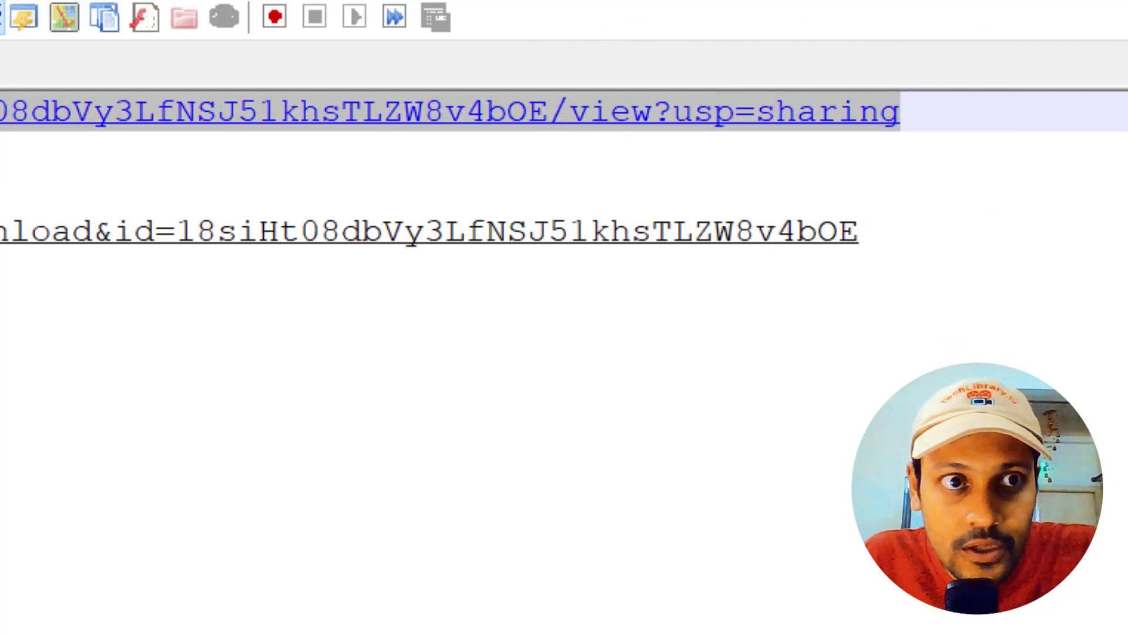
{"action": "left_click", "coordinate": [838, 433]}
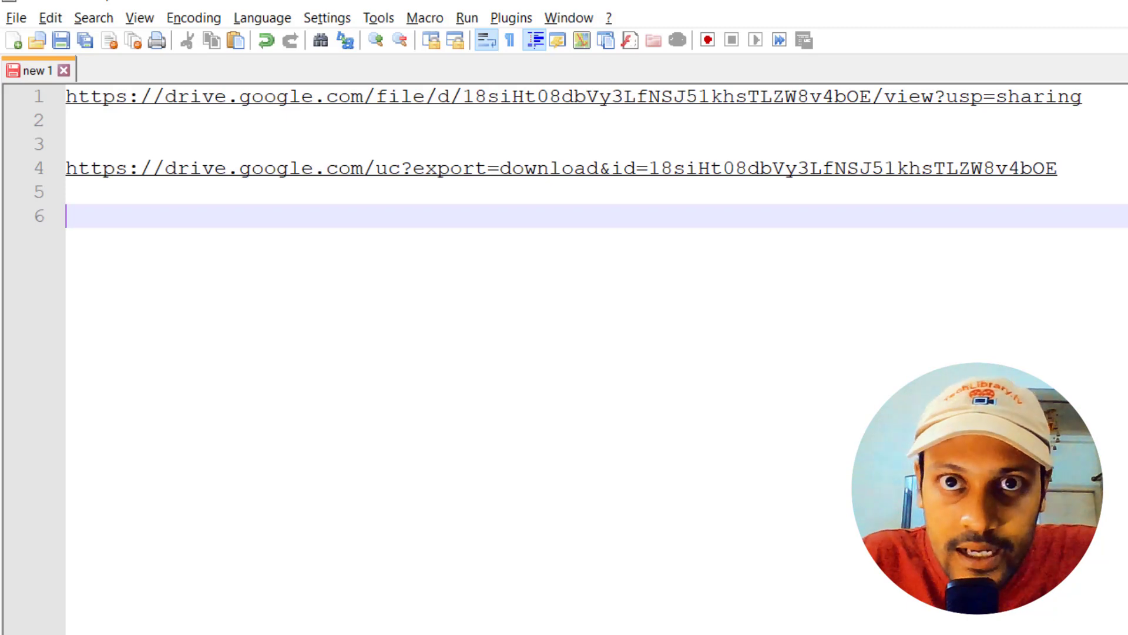
{"action": "key", "text": "ctrl+v"}
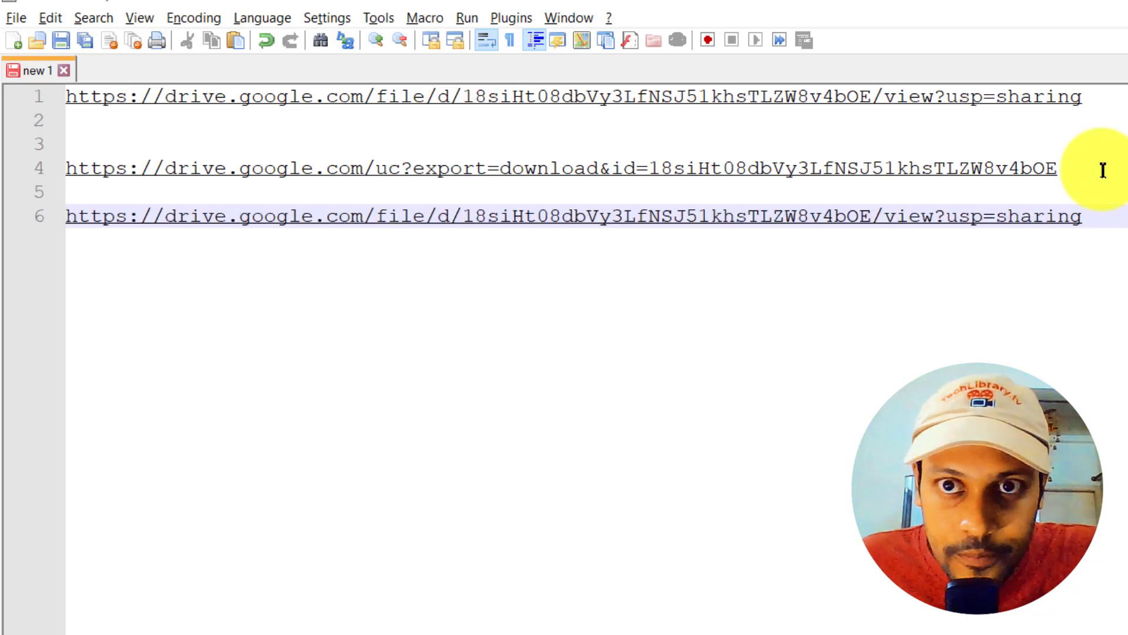
- Remove the "/view?usp=sharing" ending from the link copy on line 6
{"action": "key", "text": "BackSpace"}
{"action": "key", "text": "BackSpace"}
{"action": "key", "text": "BackSpace"}
{"action": "key", "text": "BackSpace"}
{"action": "key", "text": "BackSpace"}
{"action": "key", "text": "BackSpace"}
{"action": "key", "text": "BackSpace"}
{"action": "key", "text": "BackSpace"}
{"action": "key", "text": "BackSpace"}
{"action": "key", "text": "BackSpace"}
{"action": "key", "text": "BackSpace"}
{"action": "key", "text": "BackSpace"}
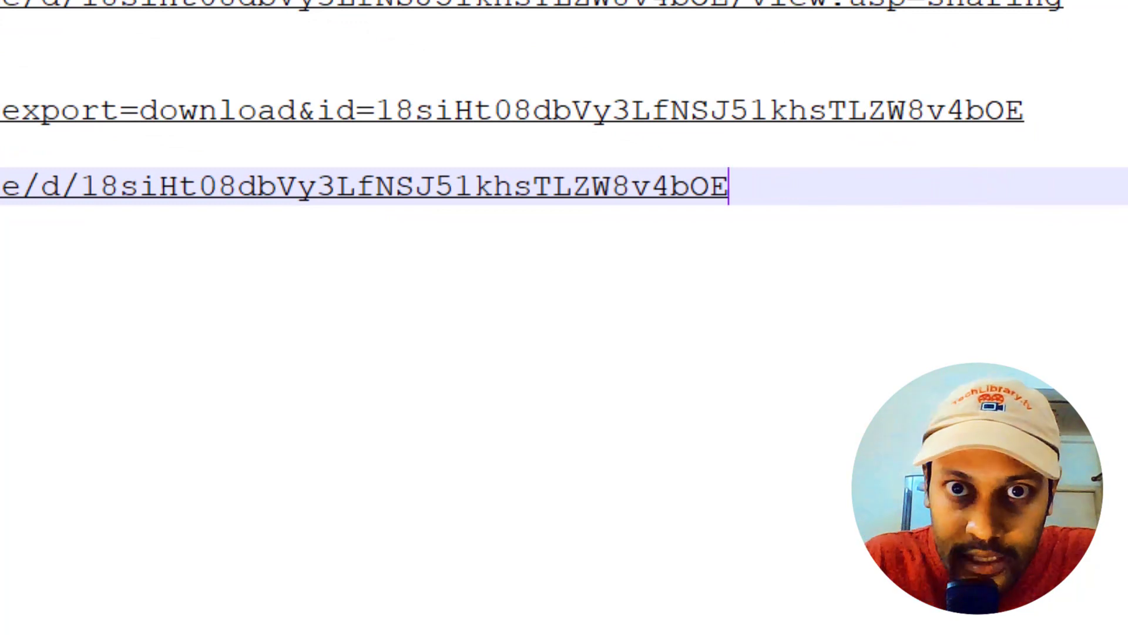
- Remove "file/d/" in front of the file ID in the link on line 6
{"action": "left_click", "coordinate": [79, 186]}
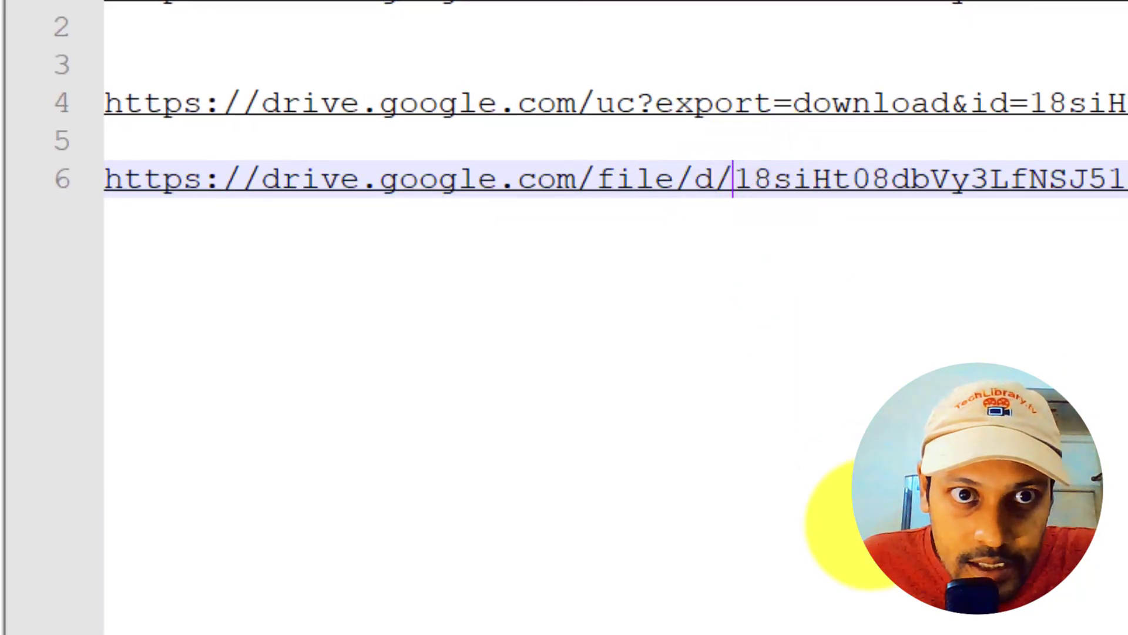
{"action": "key", "text": "BackSpace"}
{"action": "key", "text": "BackSpace"}
{"action": "key", "text": "BackSpace"}
{"action": "key", "text": "BackSpace"}
{"action": "key", "text": "BackSpace"}
{"action": "key", "text": "BackSpace"}
{"action": "key", "text": "BackSpace"}
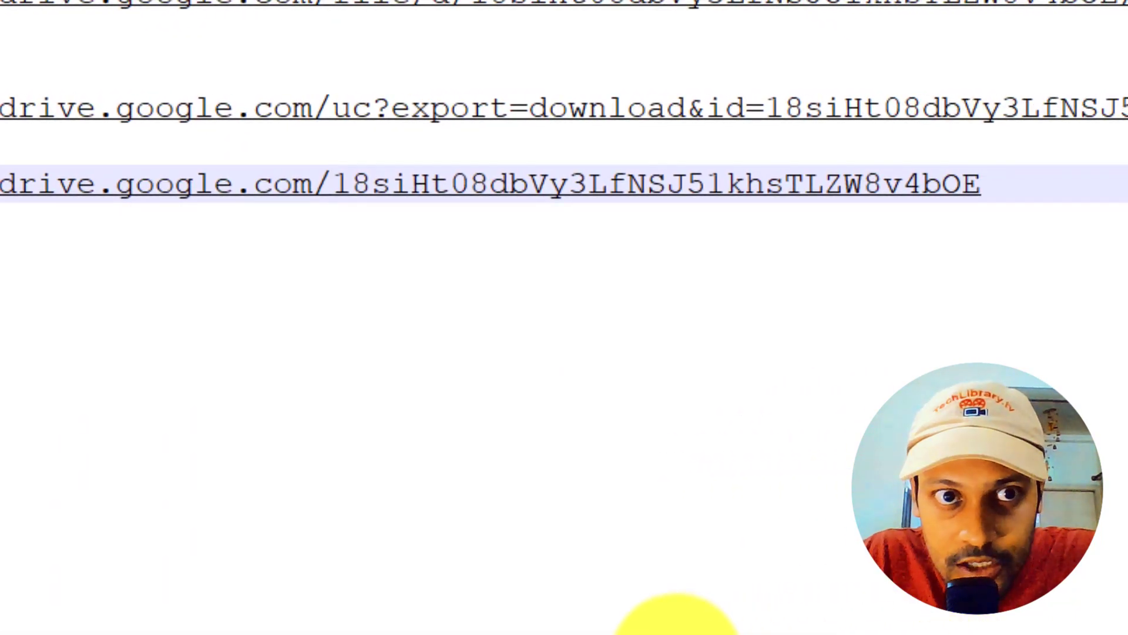
- Insert "uc?export=download&id=" between "drive.google.com/" and the file ID on line 6
{"action": "type", "text": "UC"}
{"action": "key", "text": "BackSpace"}
{"action": "key", "text": "BackSpace"}
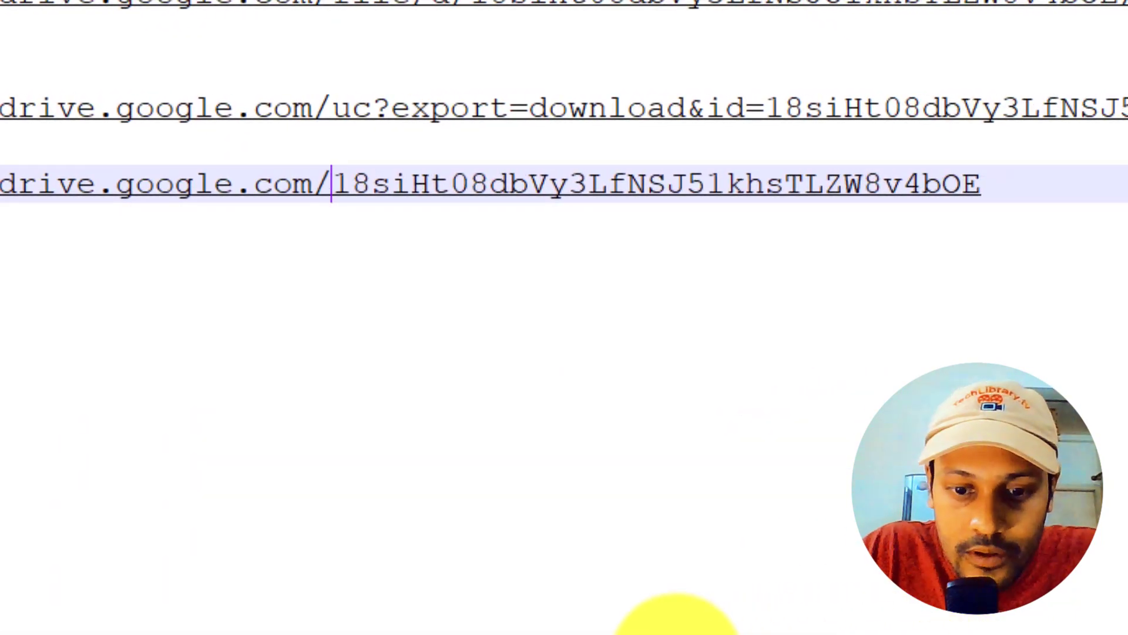
{"action": "type", "text": "uc?export"}
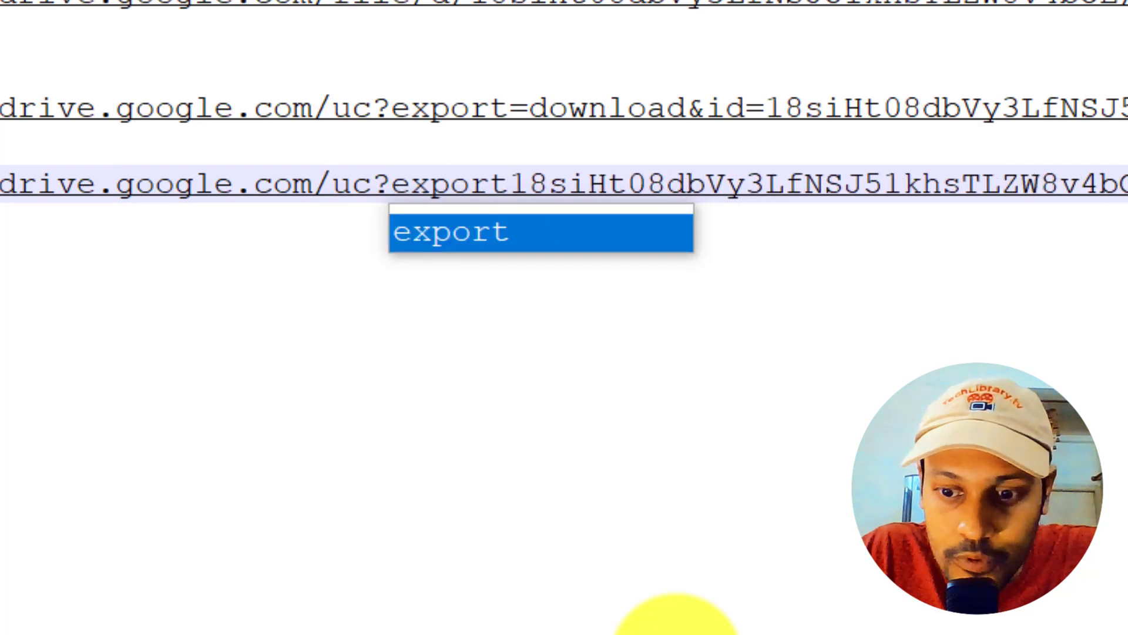
{"action": "type", "text": "=download"}
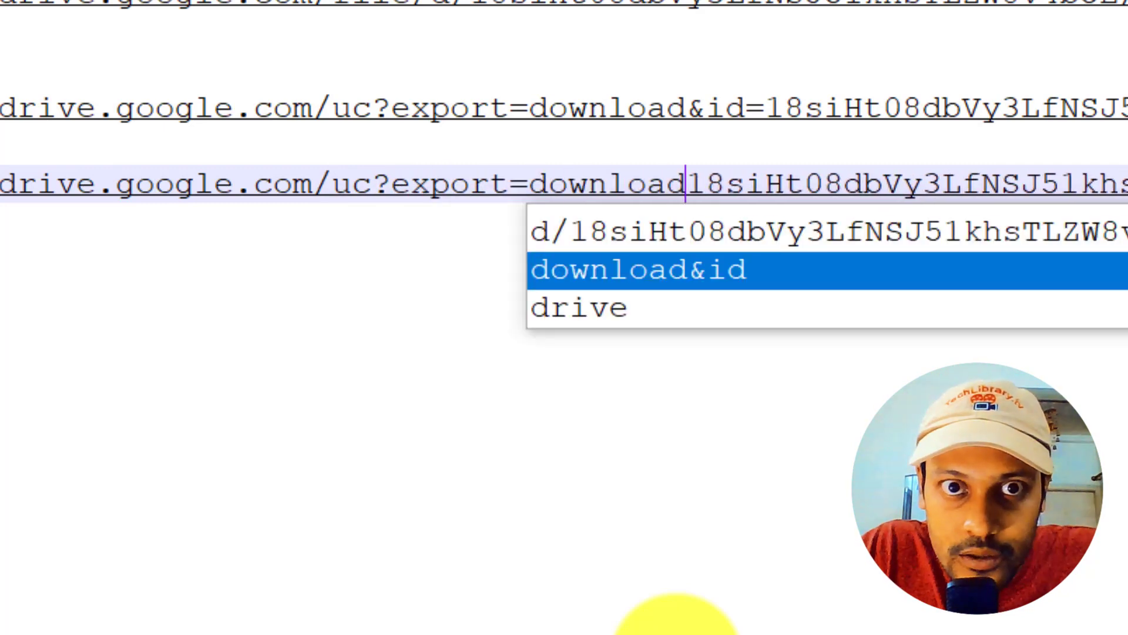
{"action": "type", "text": "&id"}
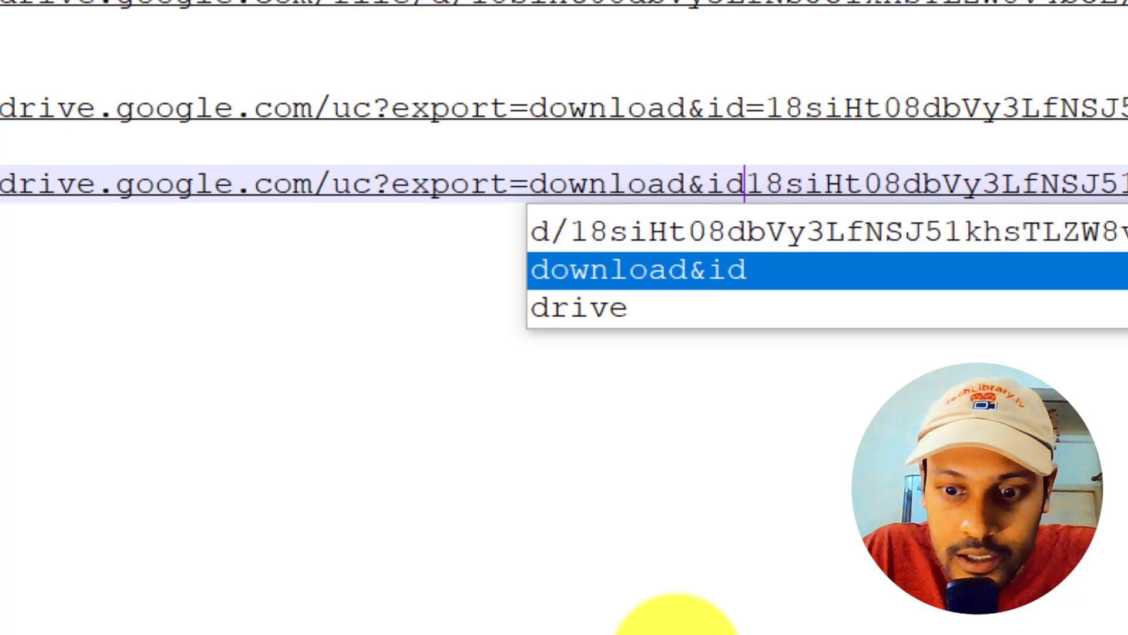
{"action": "type", "text": "="}
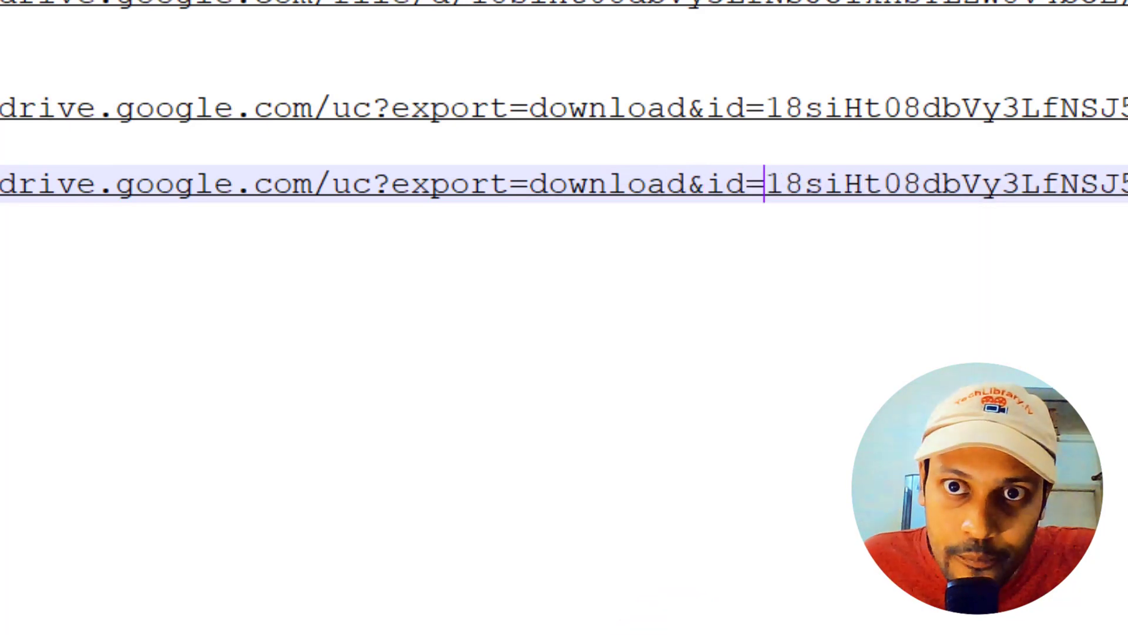
{"action": "left_click", "coordinate": [2, 176]}
{"action": "key", "text": "Up"}
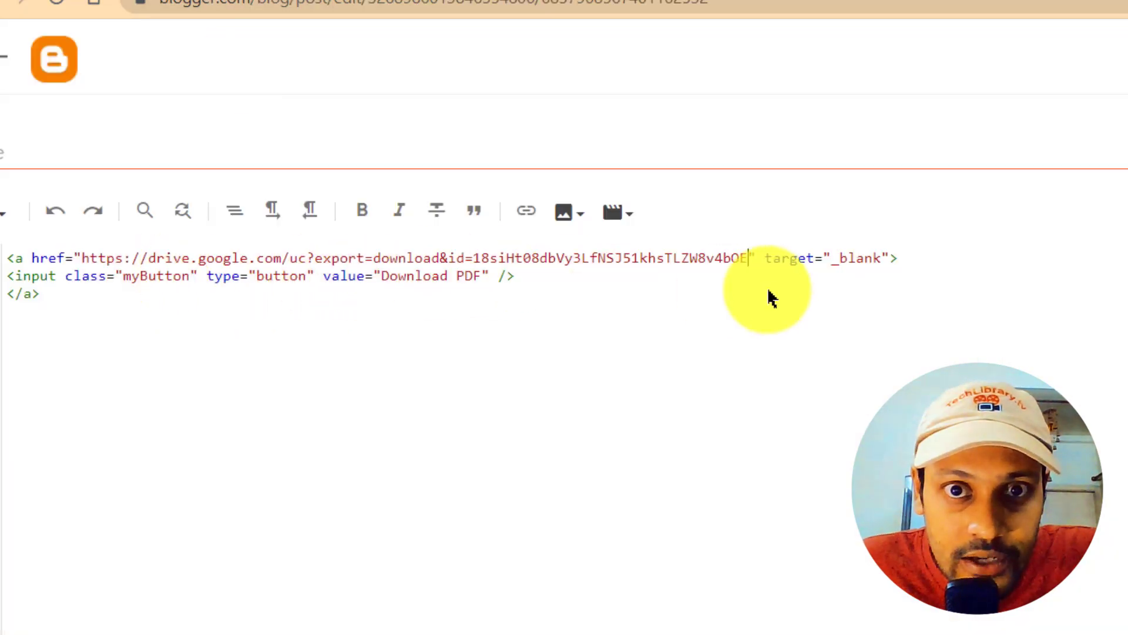
- Switch to Blogger, update the post with its target="_blank" link, and test the Download PDF button on the published page
{"action": "left_click_drag", "start_coordinate": [764, 258], "coordinate": [891, 255]}
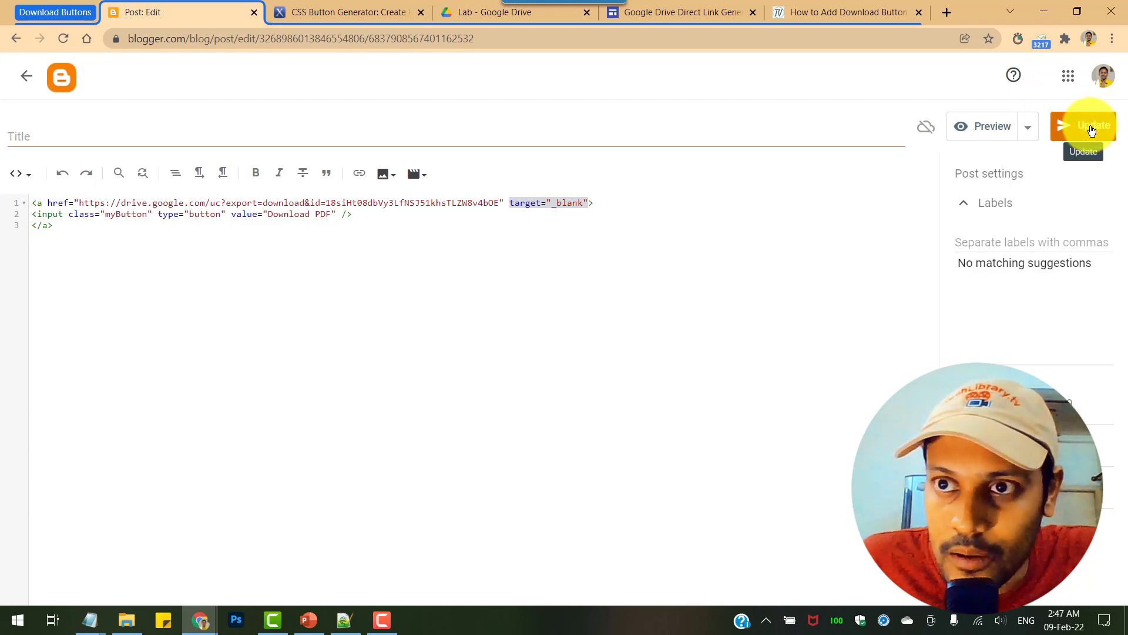
{"action": "left_click", "coordinate": [1092, 130]}
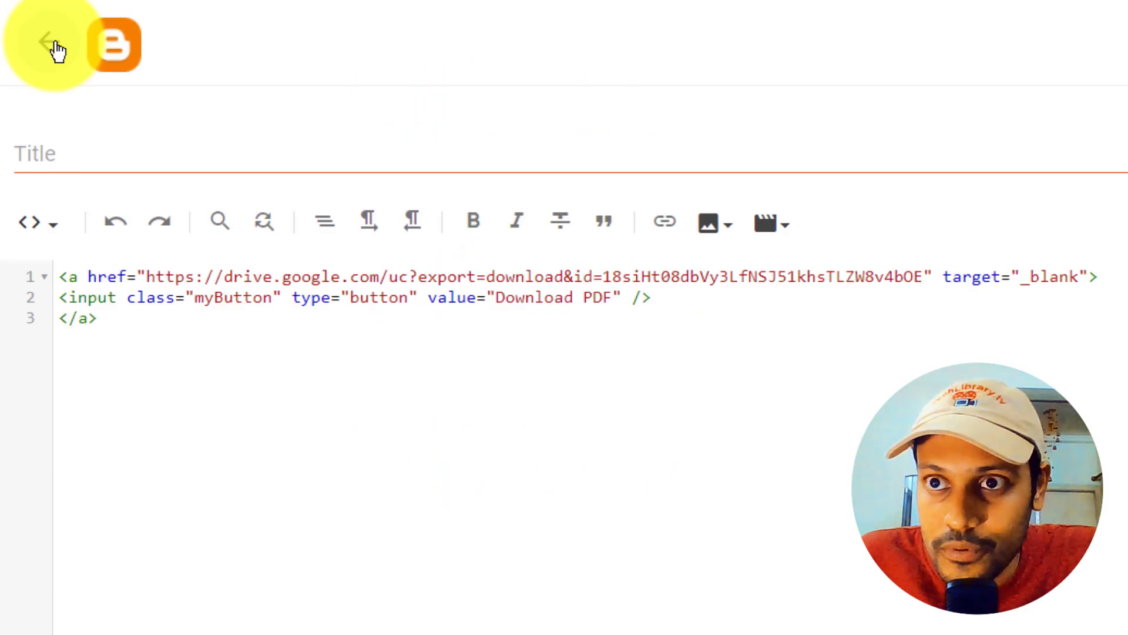
{"action": "left_click", "coordinate": [57, 50]}
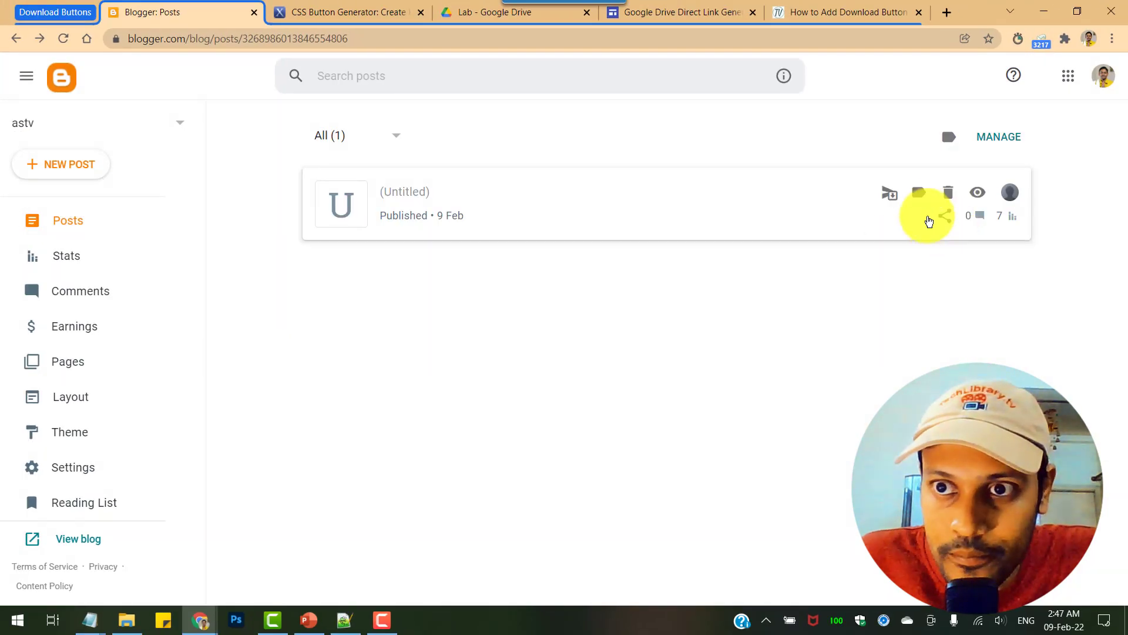
{"action": "left_click", "coordinate": [977, 192]}
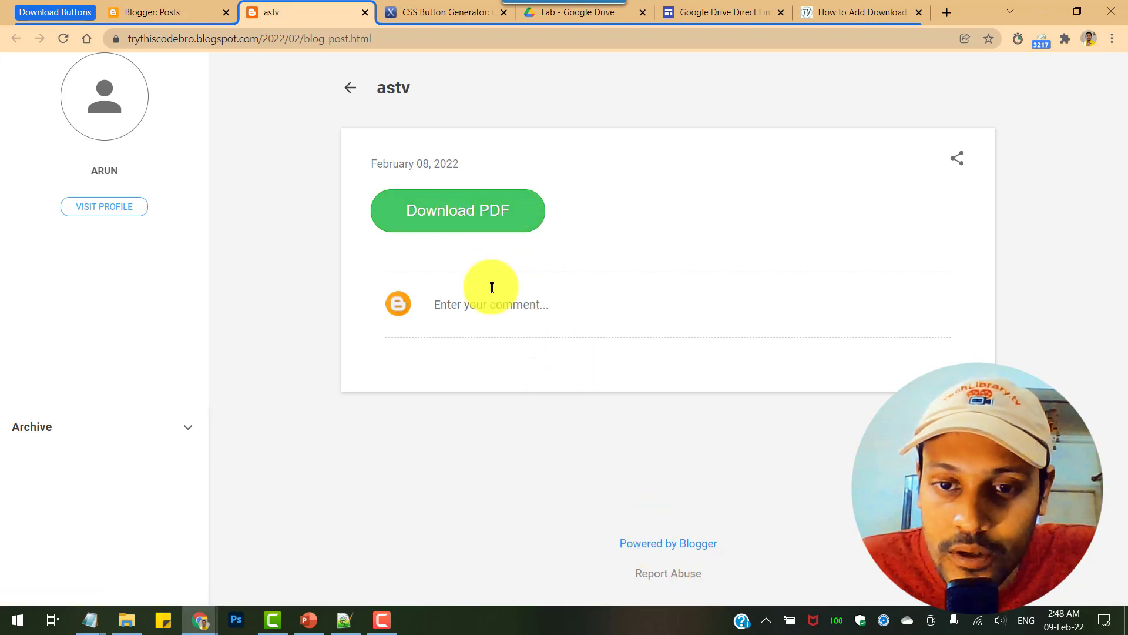
{"action": "left_click", "coordinate": [516, 216]}
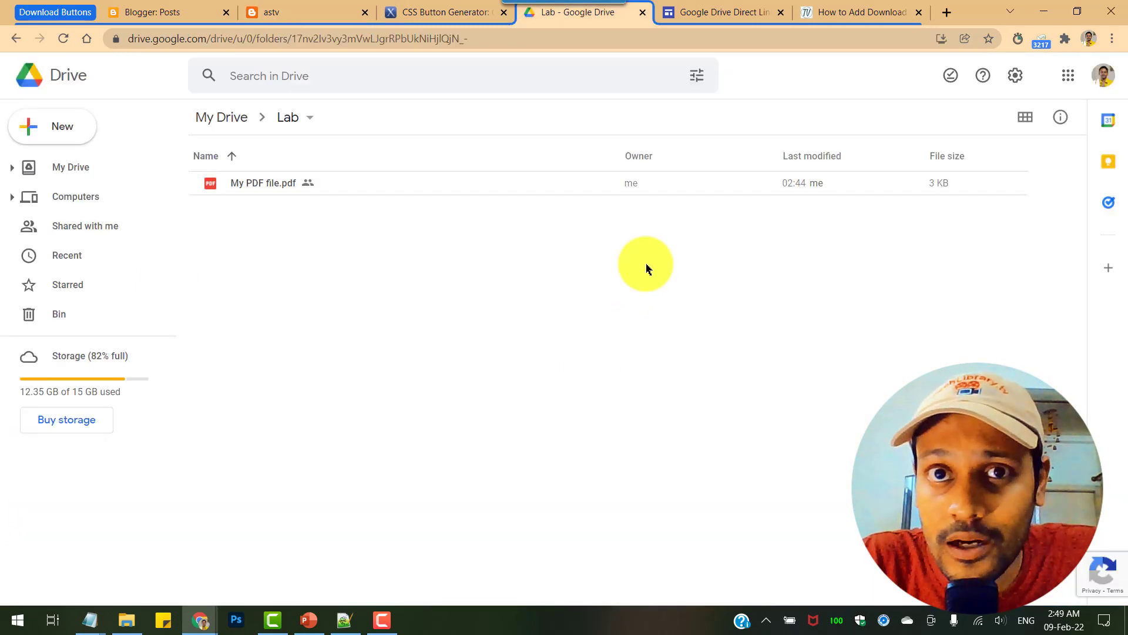
- Switch to Google Drive and check who has access in the details of My PDF file.pdf
{"action": "left_click", "coordinate": [394, 182]}
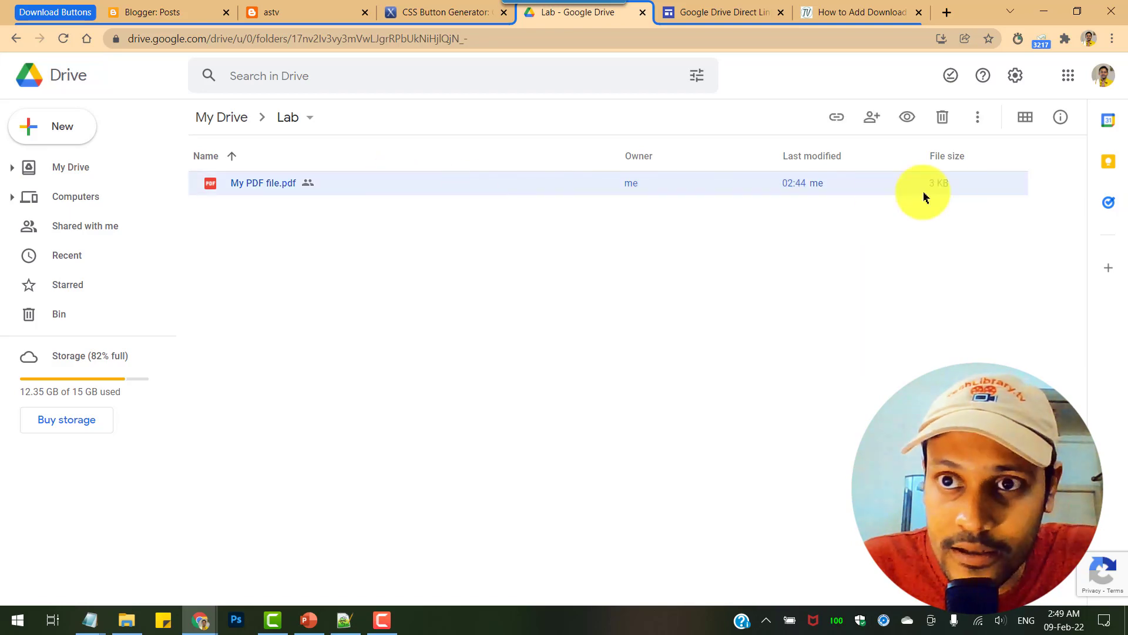
{"action": "left_click", "coordinate": [1061, 118]}
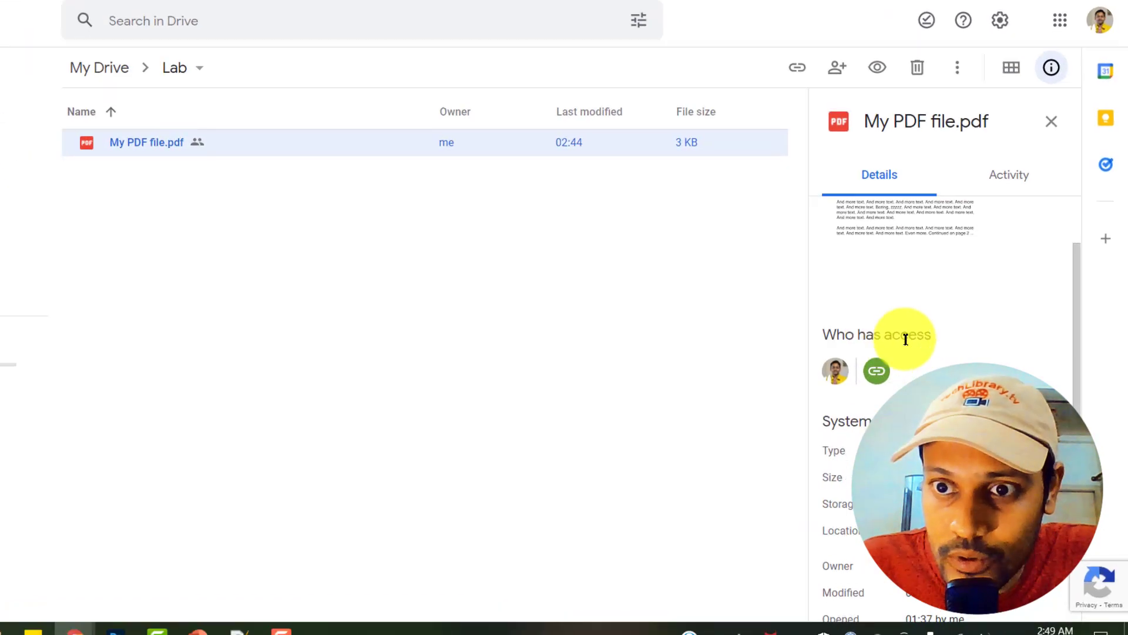
{"action": "mouse_move", "coordinate": [909, 387]}
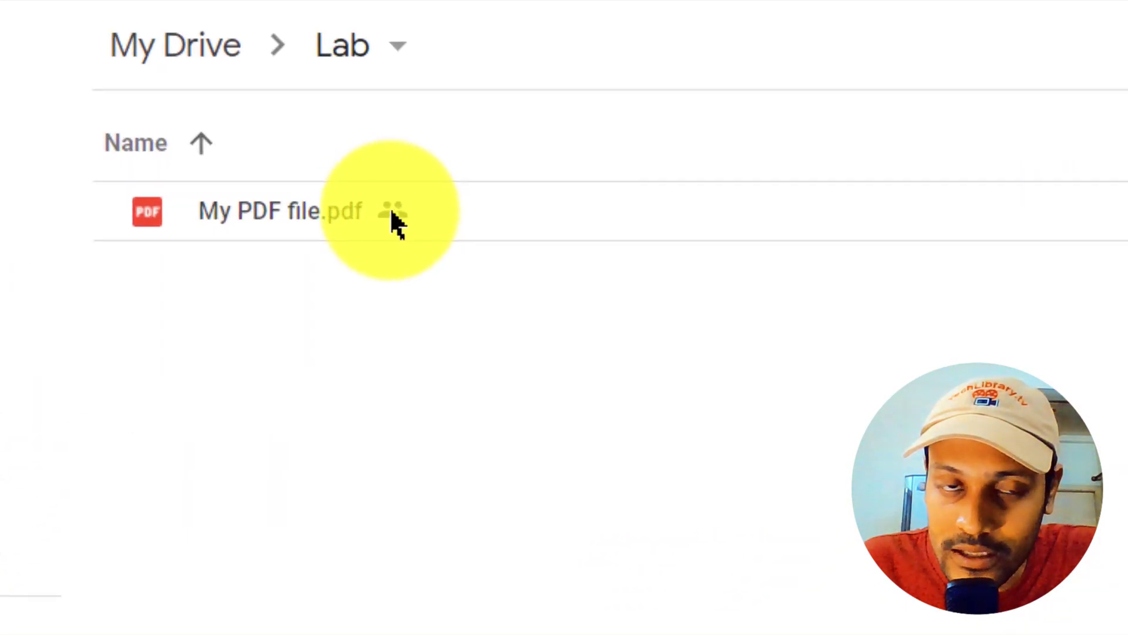
- Change the link access of My PDF file.pdf from "Anyone with the link" to Restricted
{"action": "left_click", "coordinate": [463, 211]}
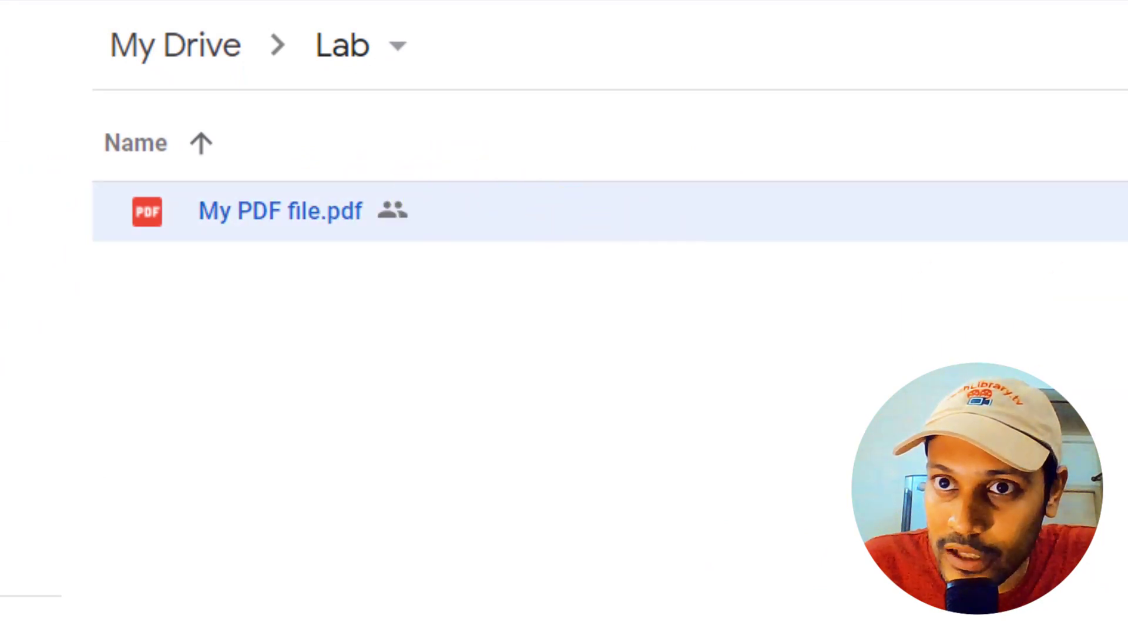
{"action": "left_click", "coordinate": [834, 115]}
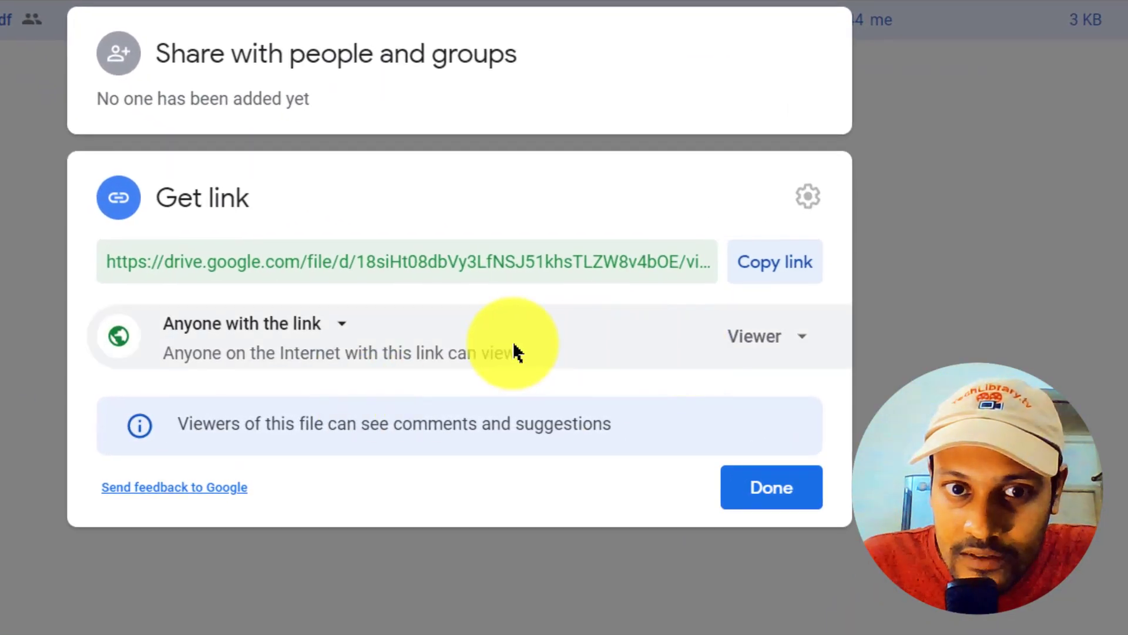
{"action": "left_click", "coordinate": [311, 330]}
{"action": "left_click", "coordinate": [295, 381]}
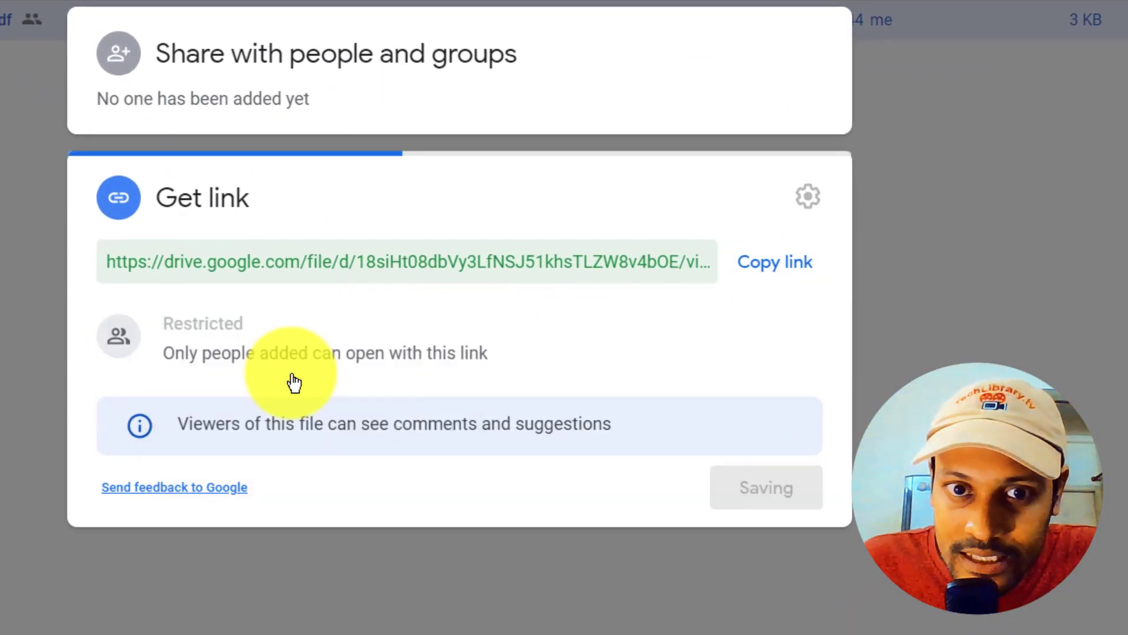
{"action": "left_click", "coordinate": [762, 451]}
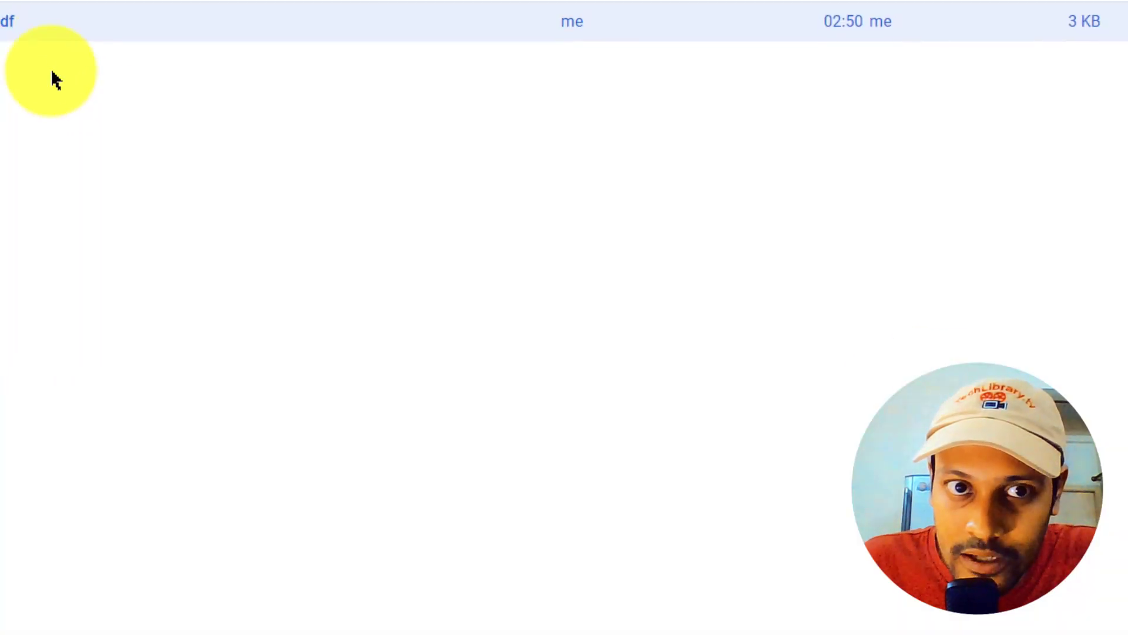
{"action": "left_click", "coordinate": [271, 203]}
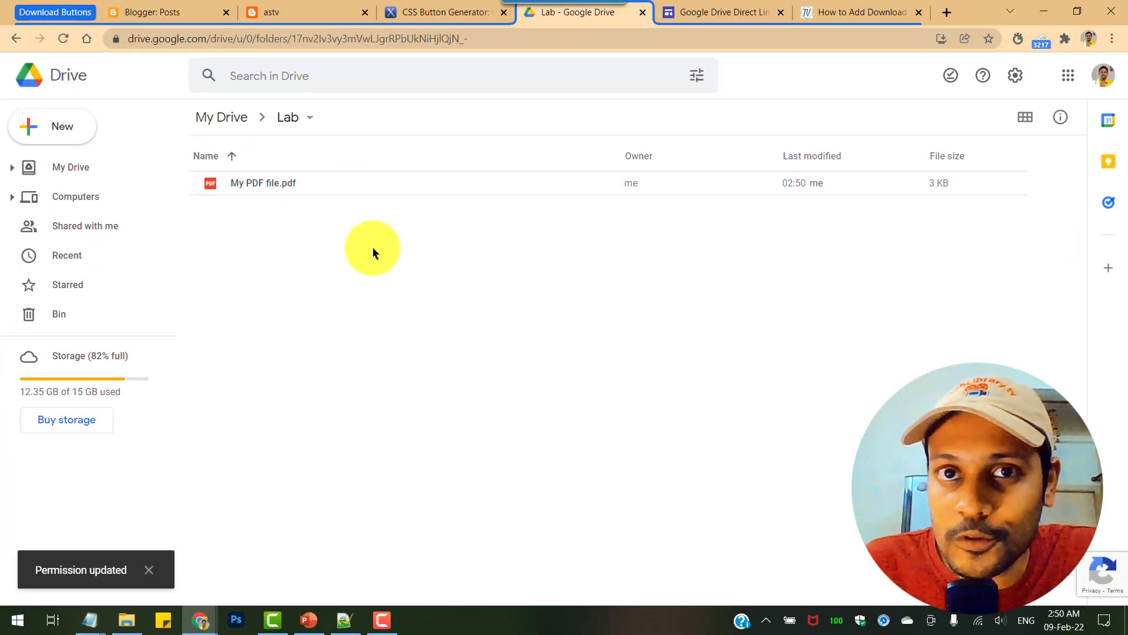